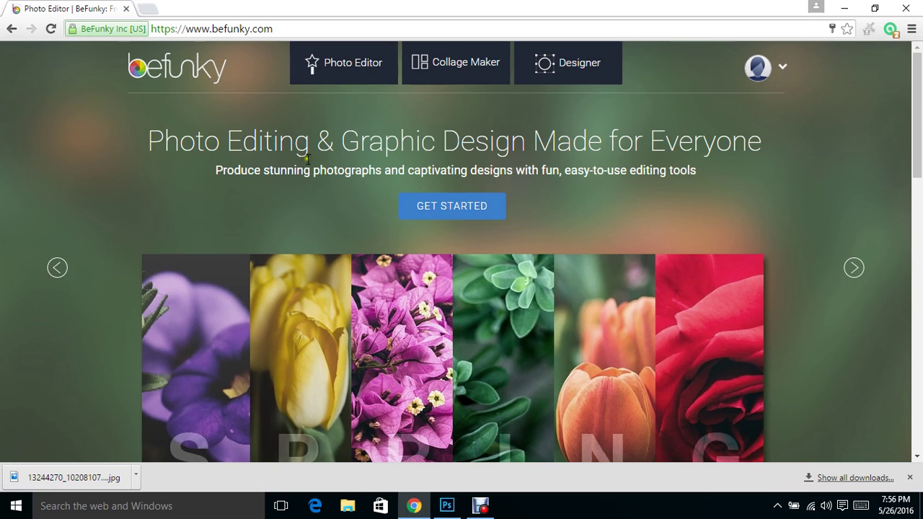
Open BeFunky's Photo Editor from the site navigation.
click(350, 75)
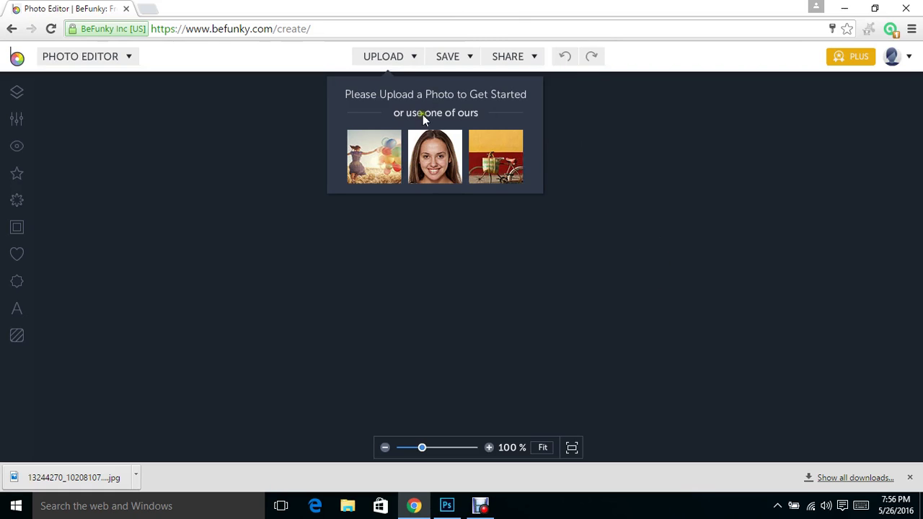
Upload the knit-sweater woman's portrait from the Desktop colors folder into the editor.
click(387, 57)
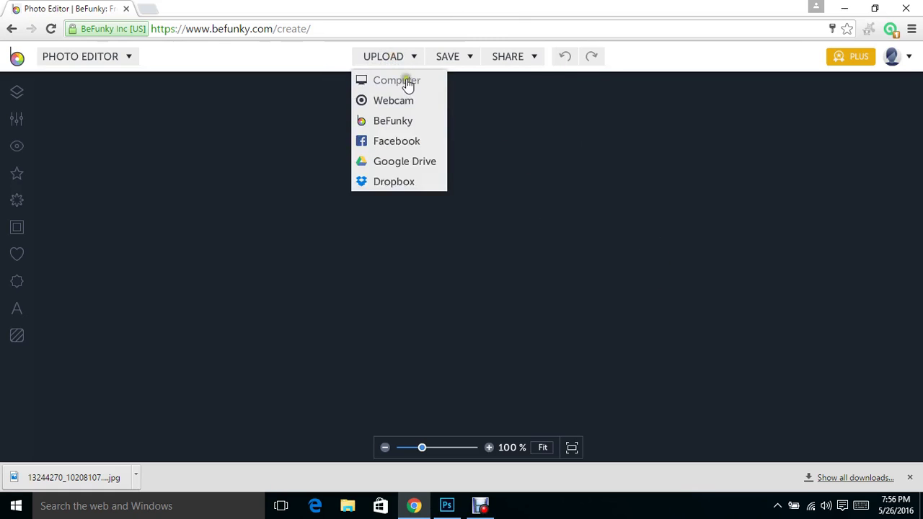
click(408, 80)
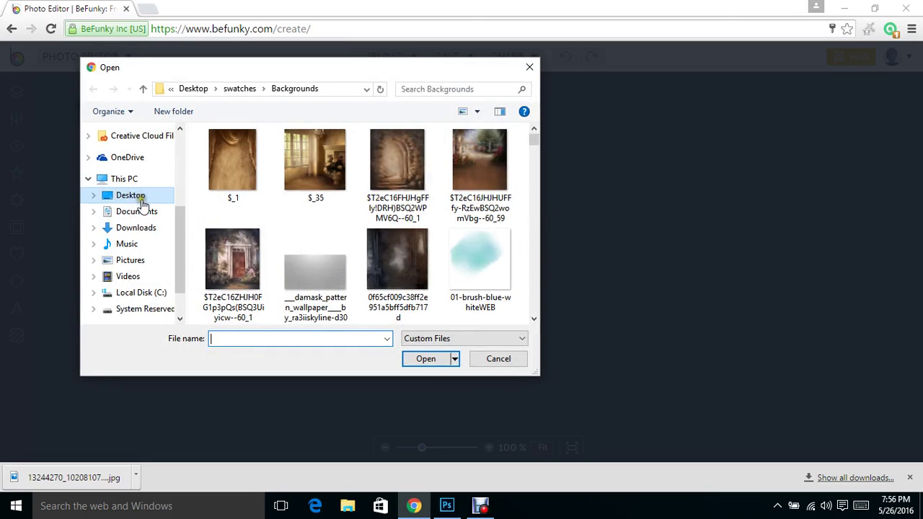
click(130, 194)
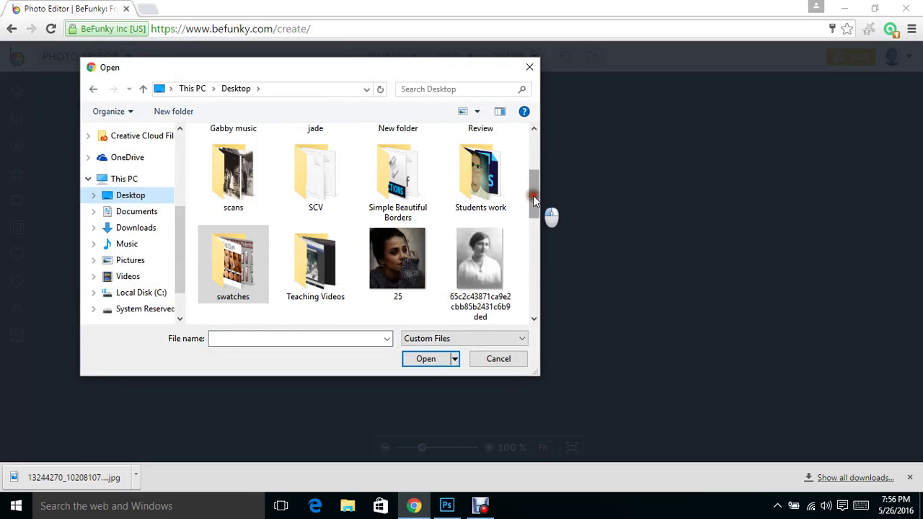
drag(534, 199, 532, 147)
double_click(396, 170)
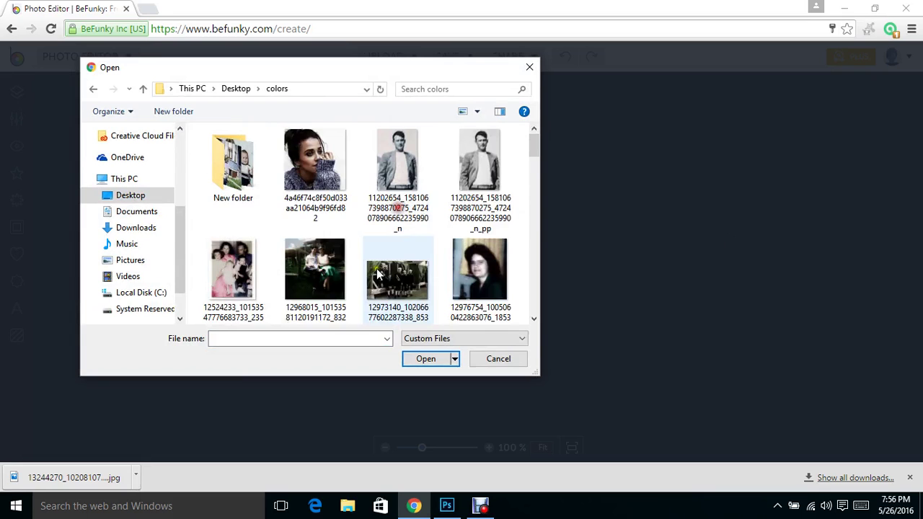
click(315, 160)
click(437, 361)
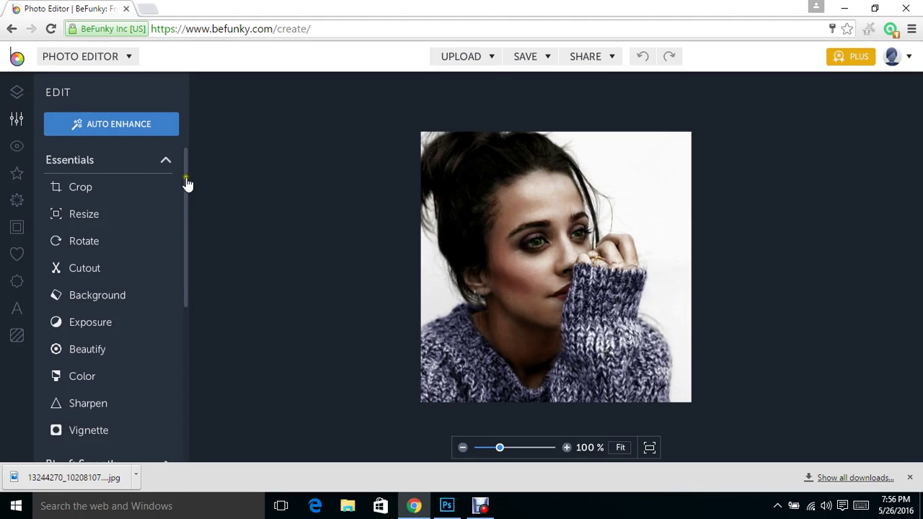
Open the Cutout tool with Brush selection and feather raised to 35.
click(80, 271)
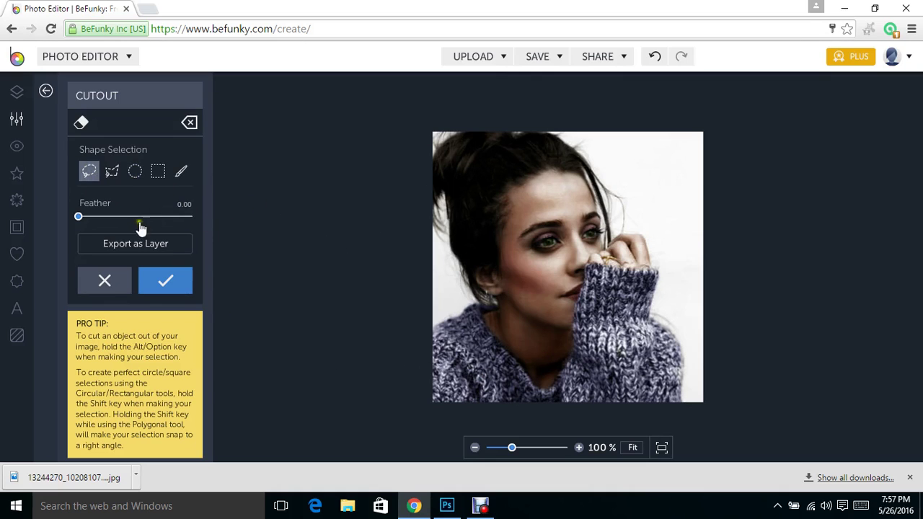
click(180, 173)
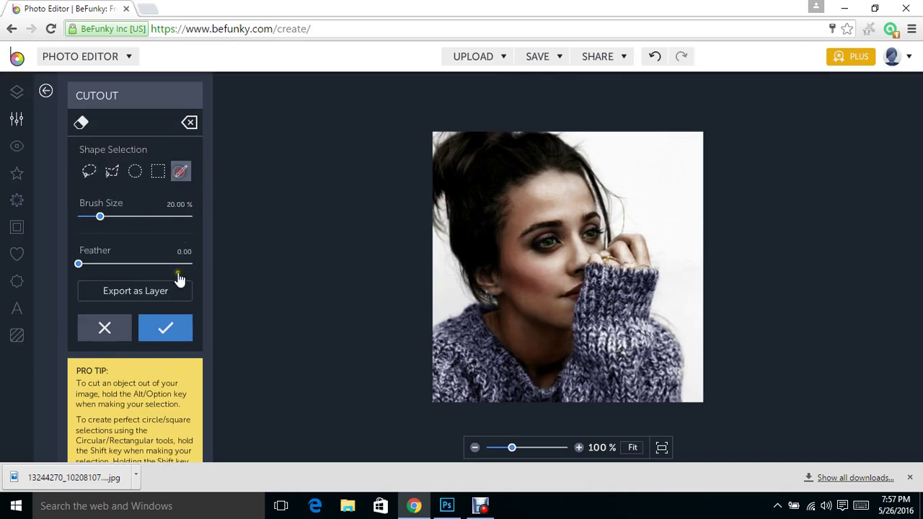
drag(94, 265, 107, 269)
drag(120, 272, 119, 266)
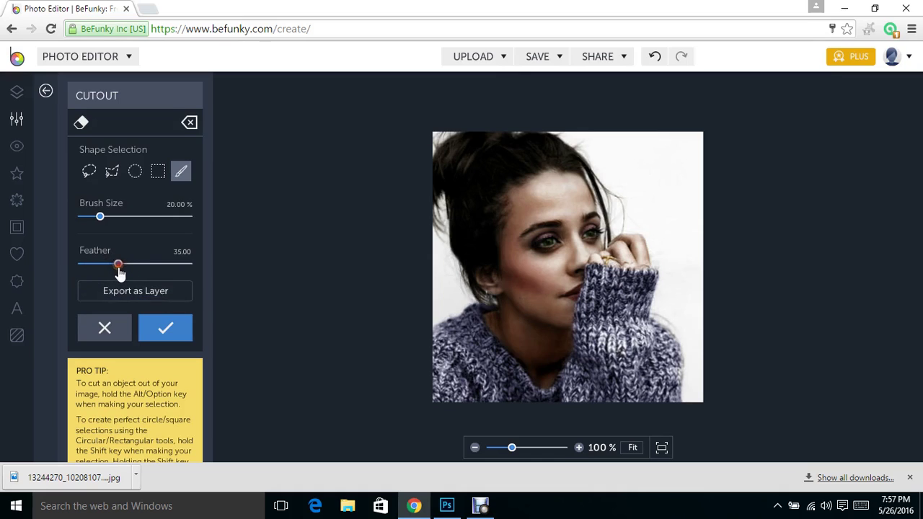
Brush the shoulder, then the face, neck and hair edge into the cutout, shrinking the brush from 33% to 16%.
click(117, 220)
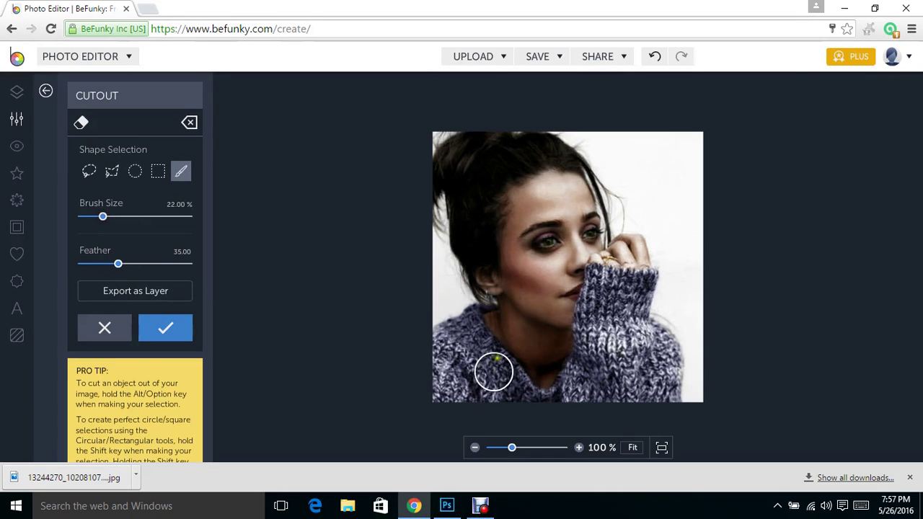
mouse_move(491, 324)
mouse_down()
mouse_move(470, 342)
mouse_move(450, 340)
mouse_move(443, 387)
mouse_move(503, 391)
mouse_move(526, 379)
mouse_move(506, 362)
mouse_move(571, 386)
mouse_move(661, 391)
mouse_move(659, 352)
mouse_move(659, 360)
mouse_move(645, 334)
mouse_move(633, 373)
mouse_move(600, 354)
mouse_move(569, 363)
mouse_move(571, 332)
mouse_move(593, 282)
mouse_move(627, 253)
mouse_move(636, 279)
mouse_move(628, 309)
mouse_move(613, 321)
mouse_up()
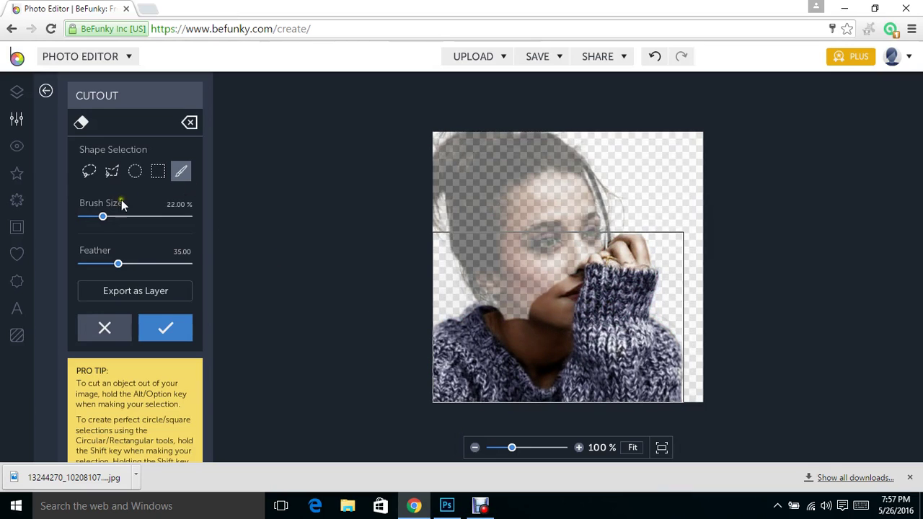
drag(98, 224, 95, 223)
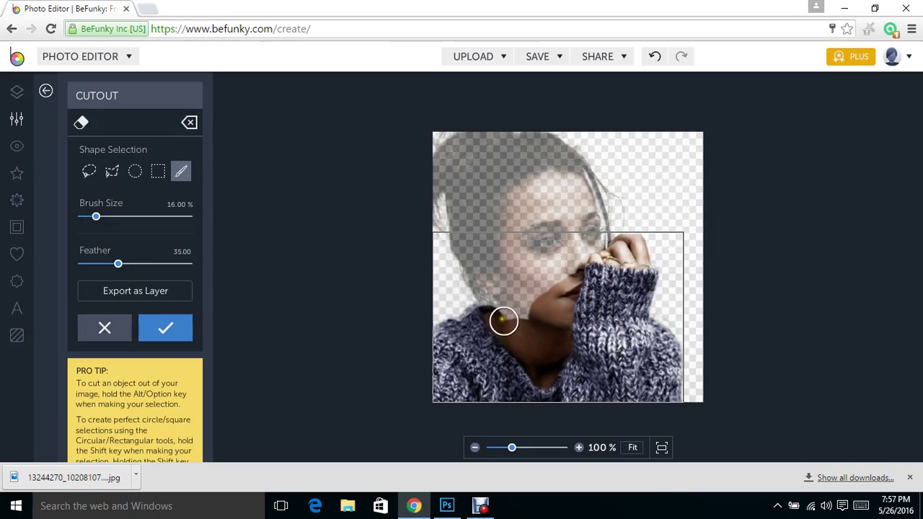
mouse_move(495, 319)
mouse_down()
mouse_move(472, 323)
mouse_move(476, 317)
mouse_move(464, 330)
mouse_up()
mouse_move(536, 328)
mouse_down()
mouse_move(515, 304)
mouse_move(531, 314)
mouse_move(544, 246)
mouse_move(573, 283)
mouse_move(589, 250)
mouse_move(570, 172)
mouse_move(533, 136)
mouse_move(525, 162)
mouse_move(471, 147)
mouse_move(448, 153)
mouse_move(431, 187)
mouse_move(454, 167)
mouse_move(467, 251)
mouse_move(493, 300)
mouse_move(471, 153)
mouse_move(513, 279)
mouse_move(494, 170)
mouse_move(537, 258)
mouse_move(519, 168)
mouse_move(546, 239)
mouse_move(541, 175)
mouse_move(574, 253)
mouse_up()
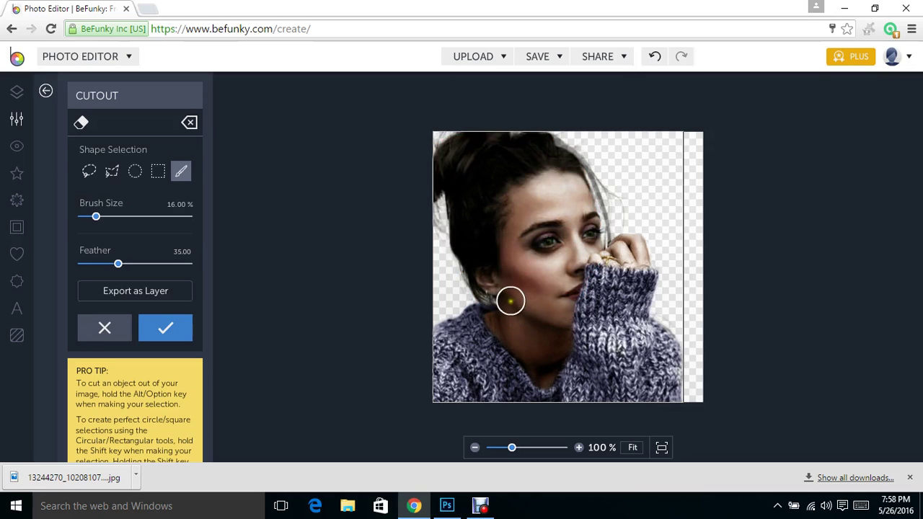
mouse_move(512, 301)
mouse_down()
mouse_move(501, 324)
mouse_move(508, 334)
mouse_up()
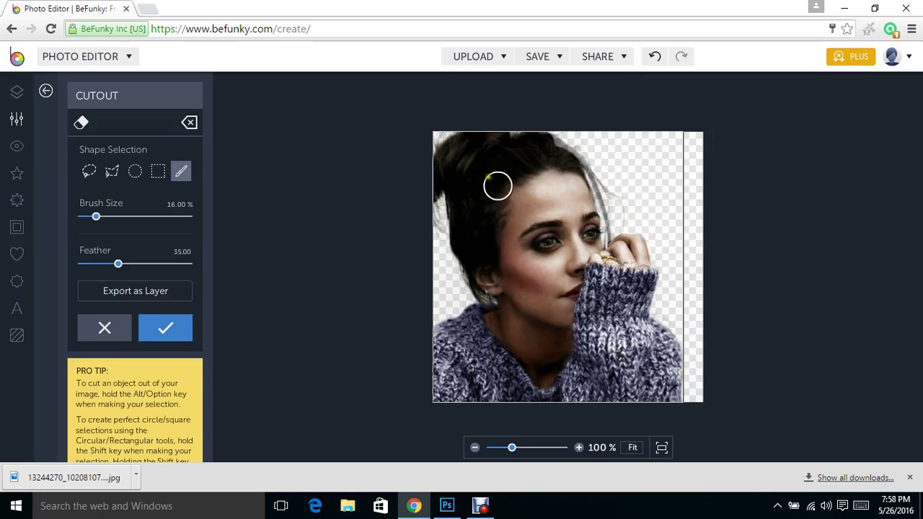
drag(431, 173, 423, 220)
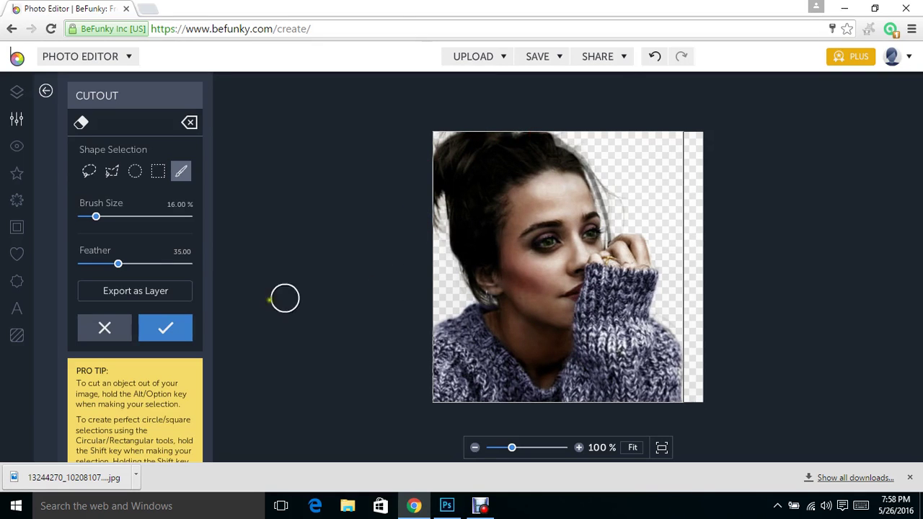
Refine the hair-edge strands with a 3% brush and lower feather.
drag(92, 218, 79, 218)
drag(80, 217, 88, 217)
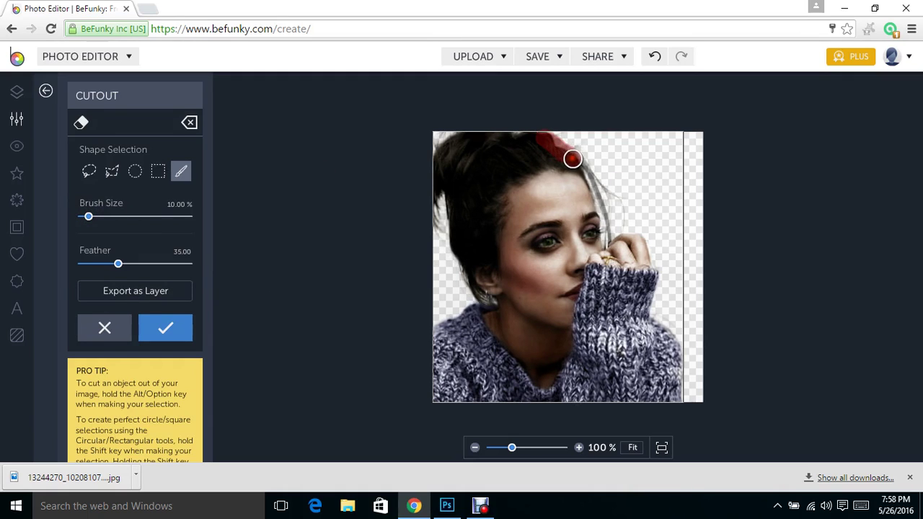
click(101, 265)
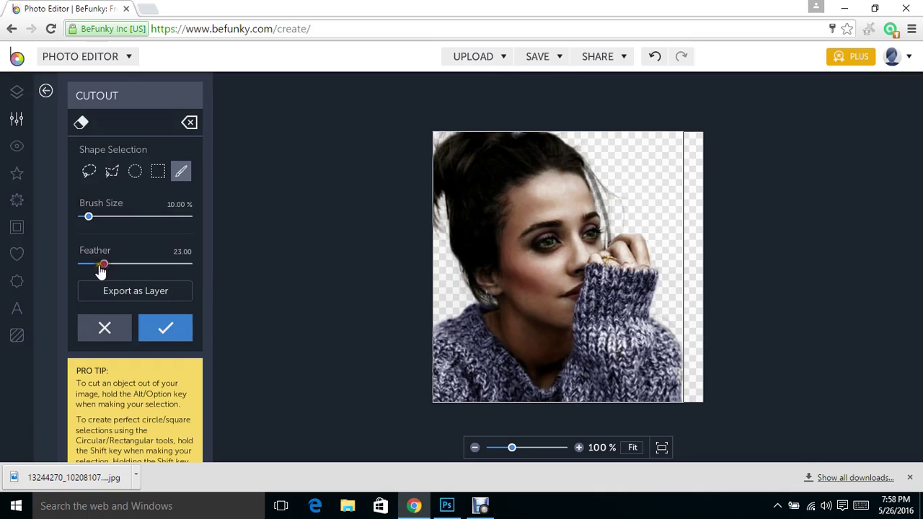
click(82, 218)
mouse_move(585, 162)
mouse_down()
mouse_move(606, 218)
mouse_move(608, 262)
mouse_up()
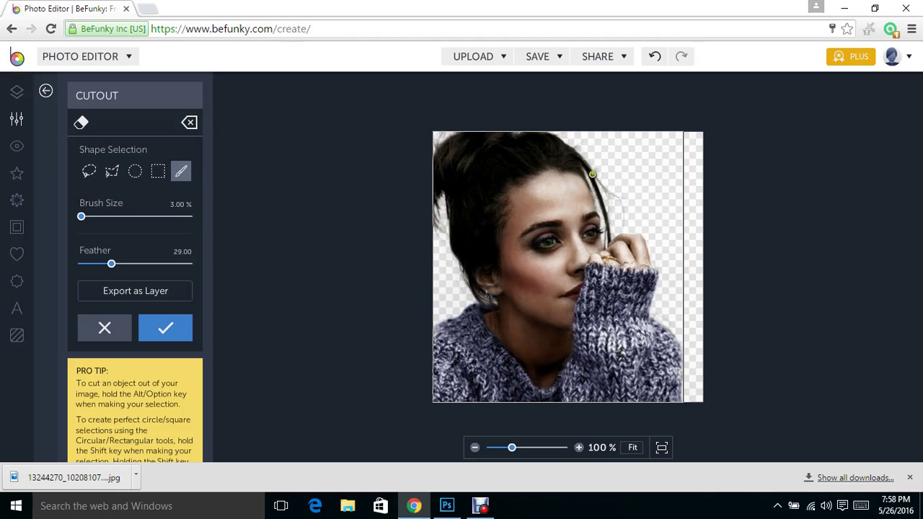
mouse_move(592, 173)
mouse_down()
mouse_move(618, 203)
mouse_move(623, 229)
mouse_move(620, 192)
mouse_up()
Erase stray background and a whitish mark around the hair, zooming between 145% and 116%.
click(83, 124)
click(526, 448)
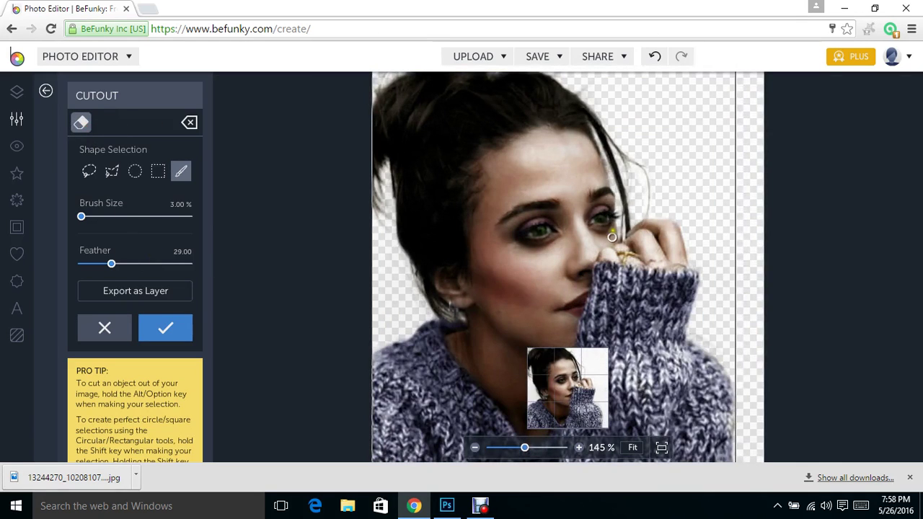
drag(632, 169, 643, 209)
drag(509, 76, 485, 78)
drag(524, 448, 518, 448)
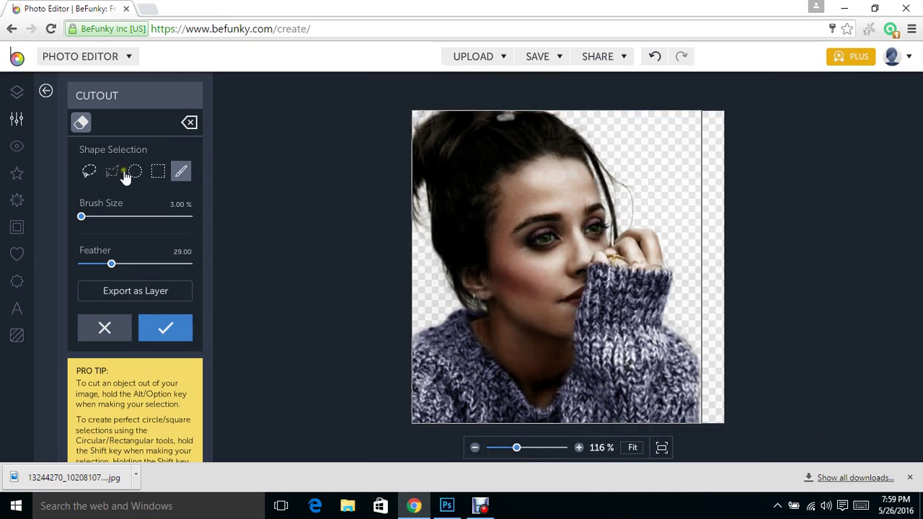
drag(501, 126, 517, 109)
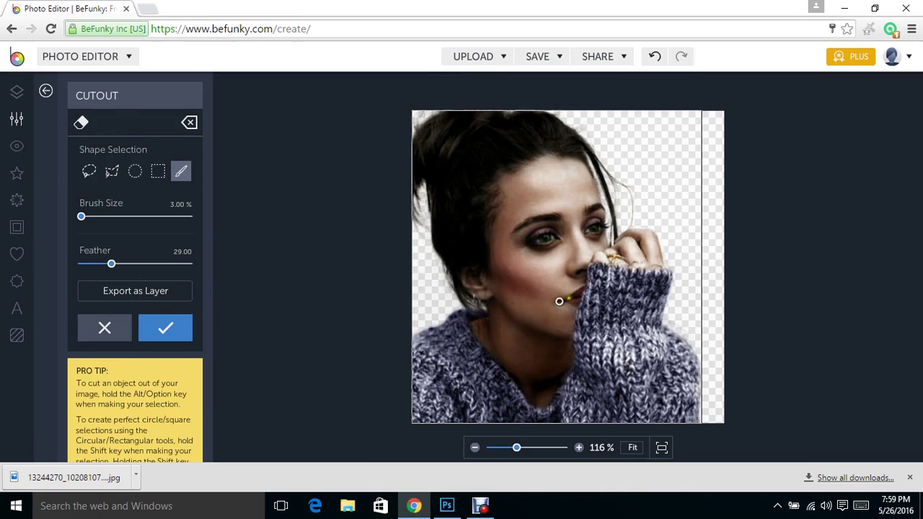
Export the cutout as a layer and save it as PNG 'ImageLayer' in colors, replacing the existing file.
click(131, 292)
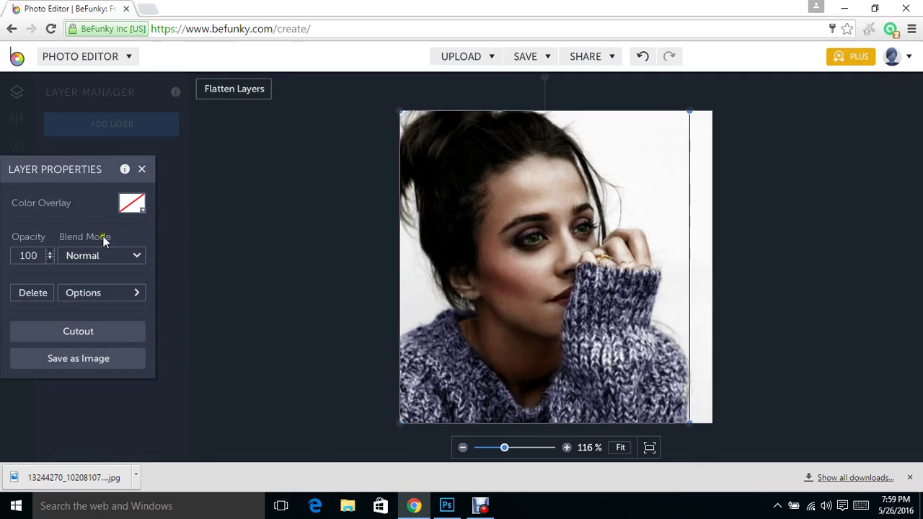
click(103, 363)
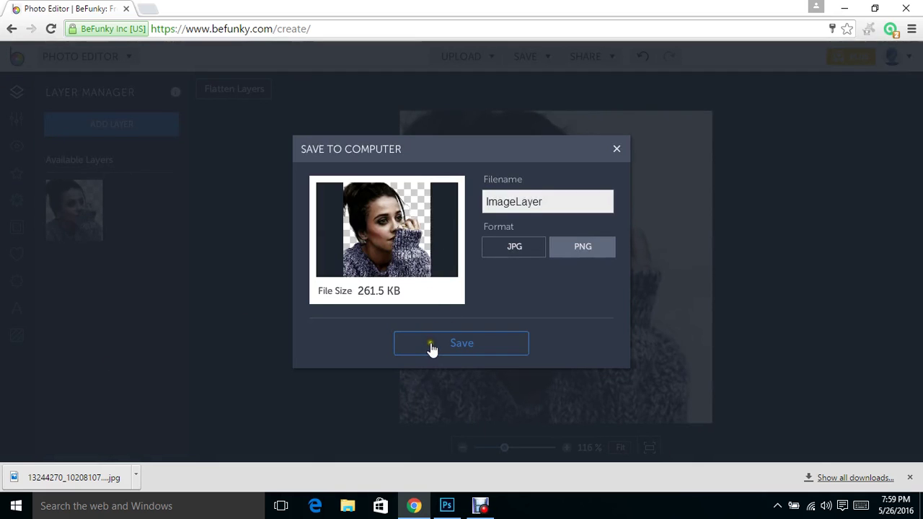
click(435, 347)
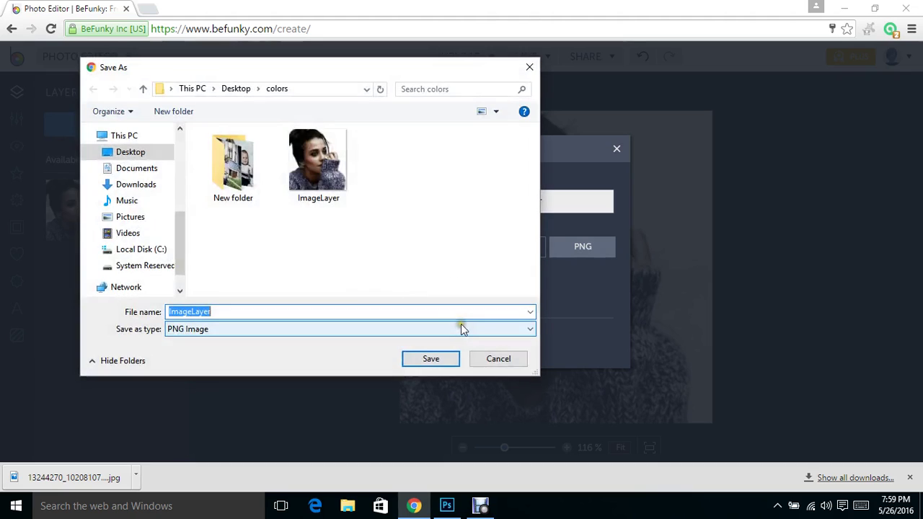
click(438, 363)
click(497, 256)
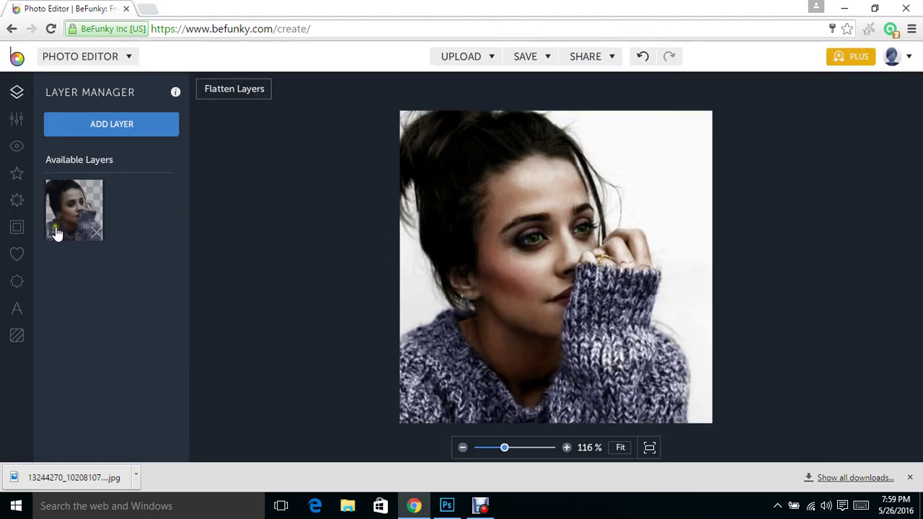
Load background image 25 from Desktop > swatches > Backgrounds as the base photo.
mouse_move(77, 219)
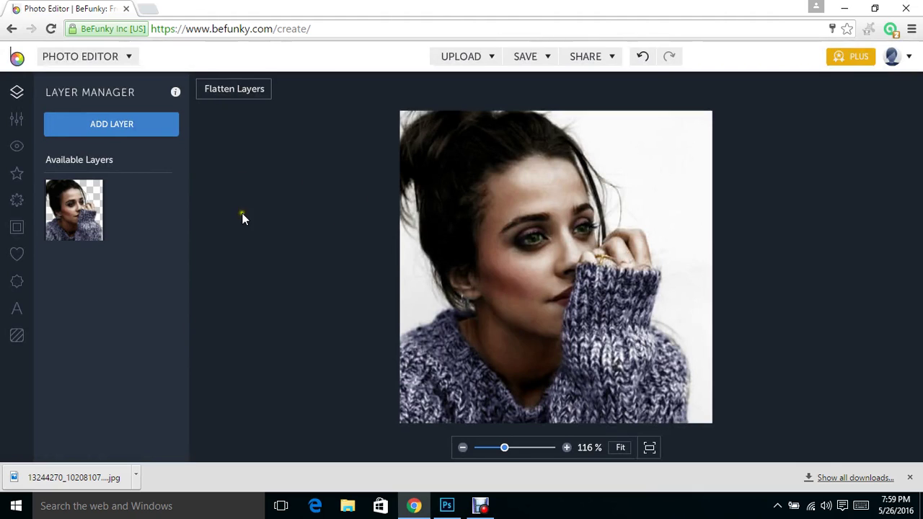
click(461, 57)
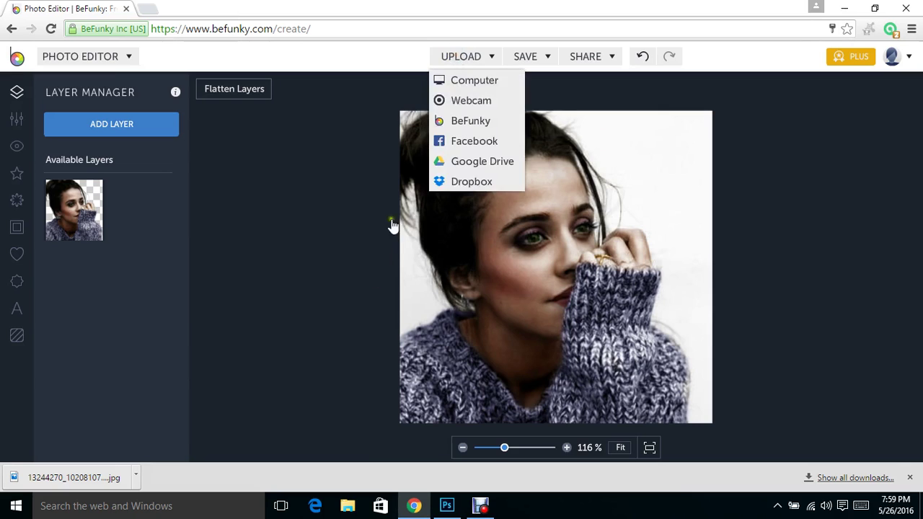
click(443, 78)
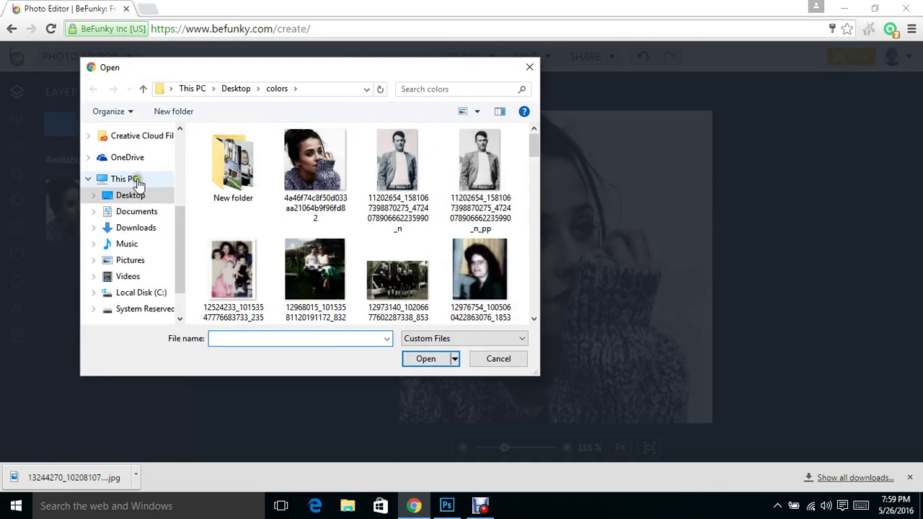
click(130, 195)
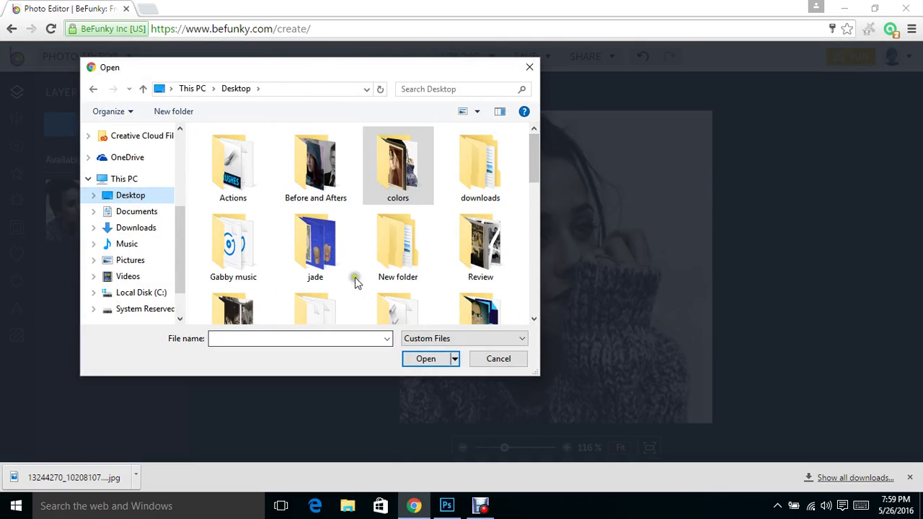
drag(535, 161, 536, 199)
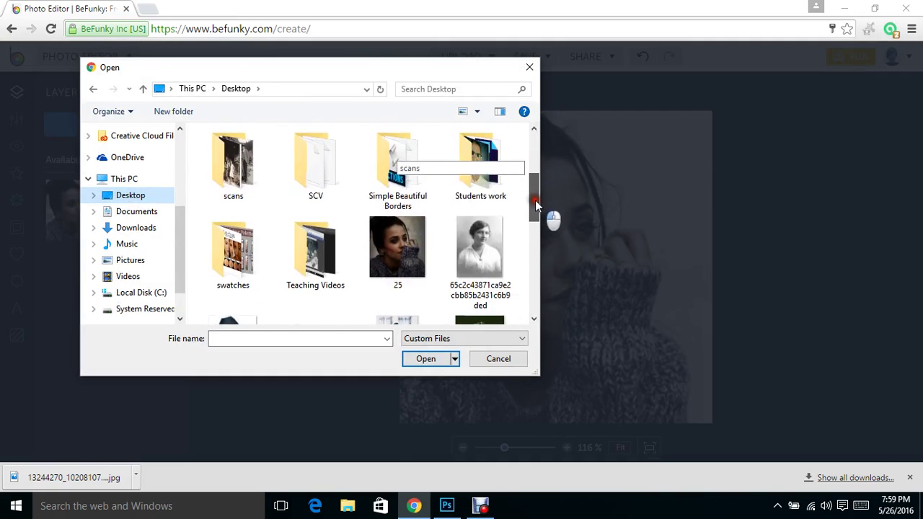
double_click(233, 249)
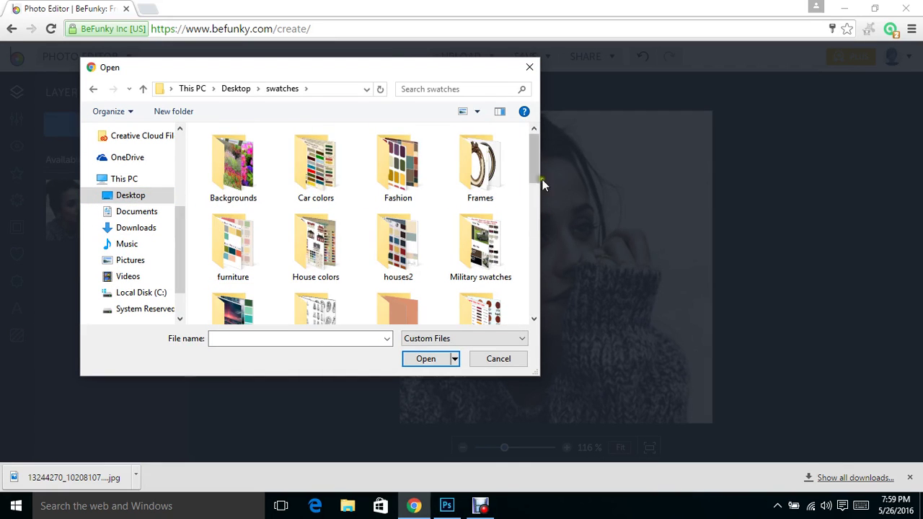
double_click(240, 177)
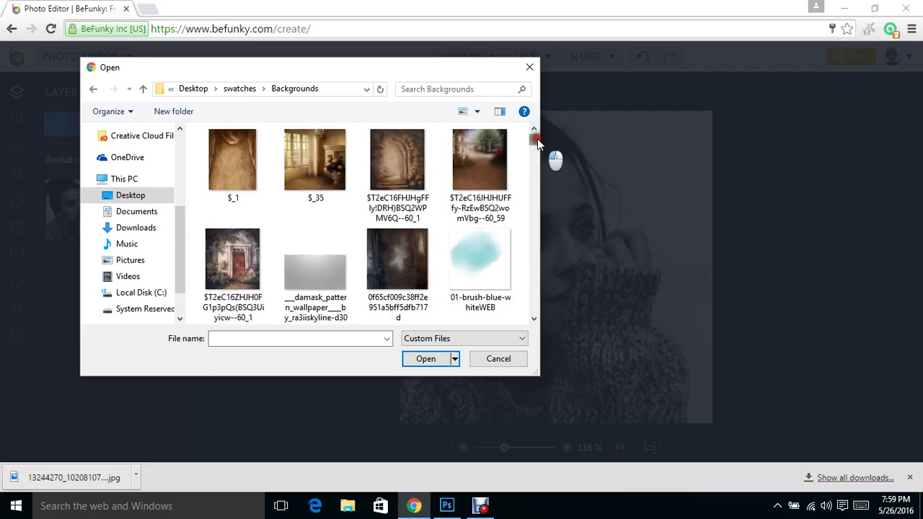
drag(538, 138, 537, 159)
click(480, 162)
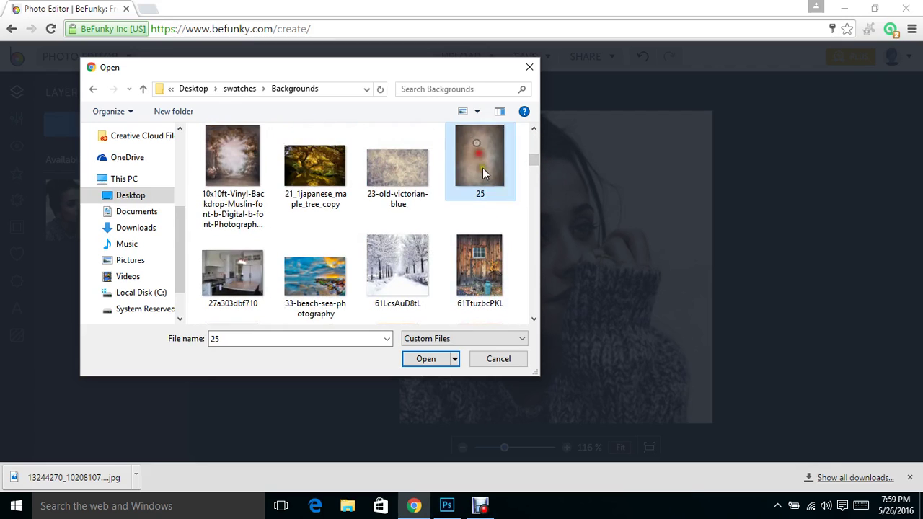
click(426, 358)
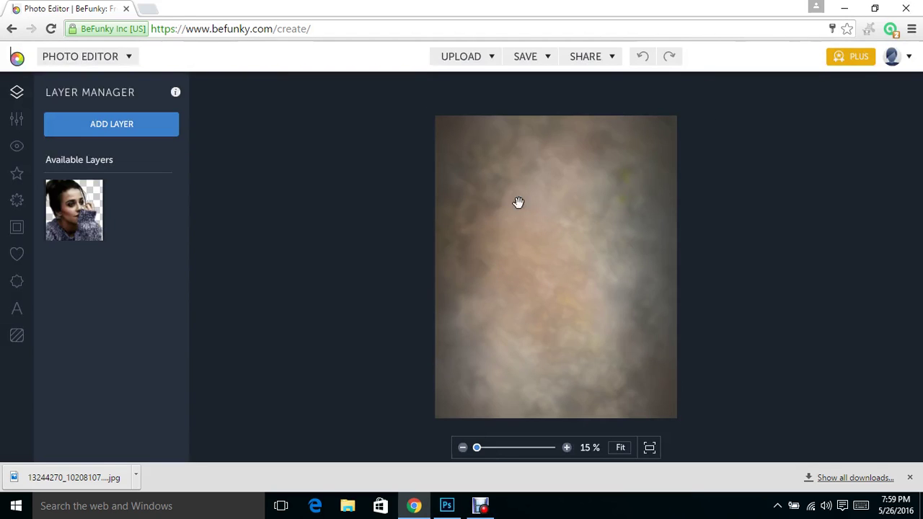
Place the portrait cutout layer from Layer Manager onto the backdrop.
mouse_move(72, 203)
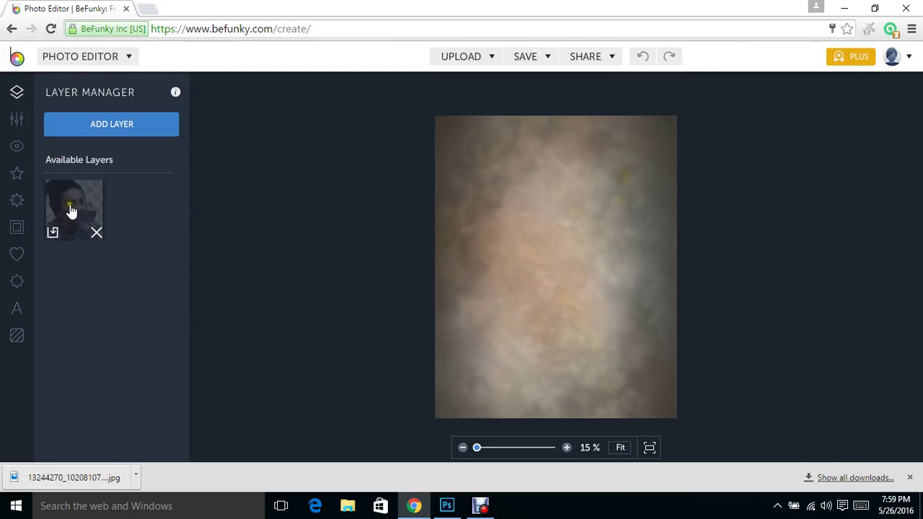
drag(70, 213, 562, 235)
right_click(561, 235)
click(214, 236)
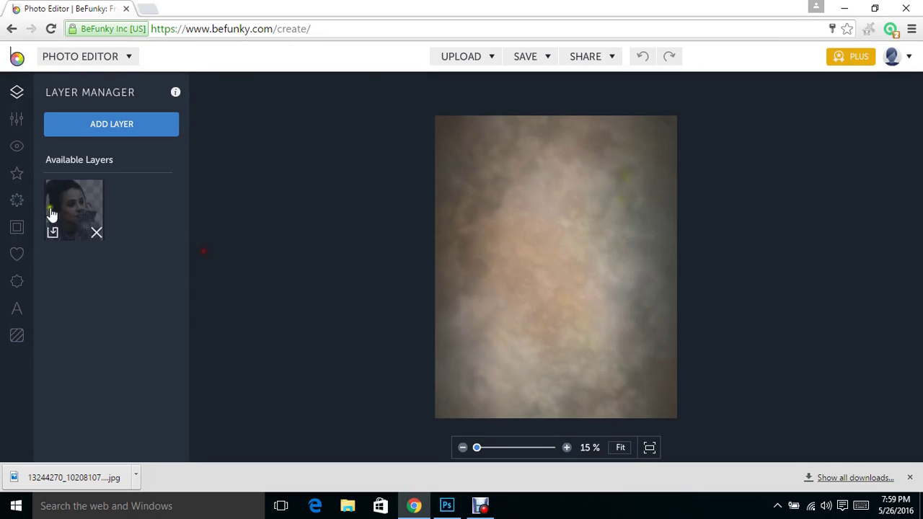
drag(65, 215, 598, 289)
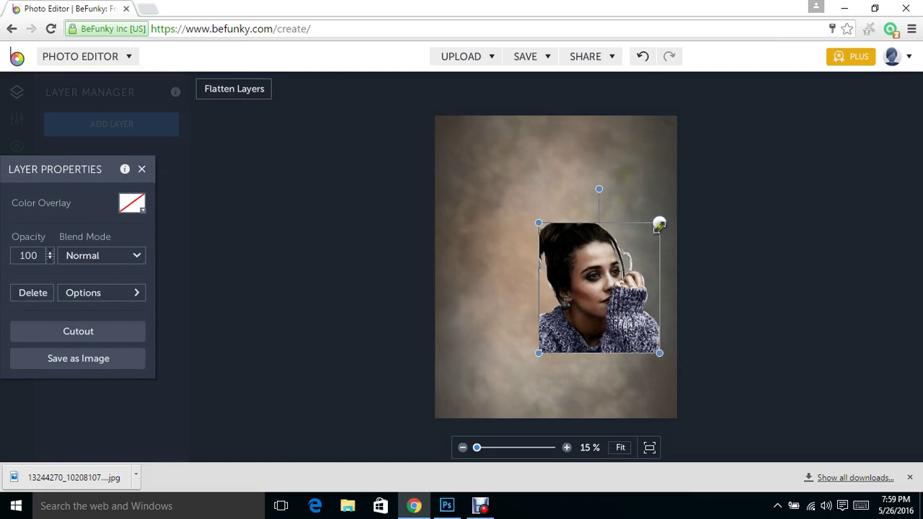
Scale and reposition the portrait to span the backdrop's width, resting on its bottom edge.
drag(659, 223, 713, 191)
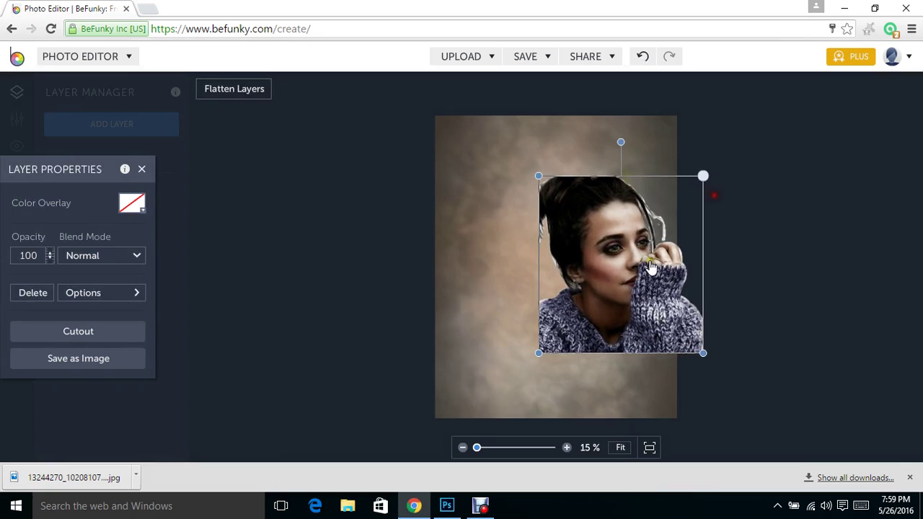
drag(539, 354, 488, 408)
drag(572, 354, 503, 373)
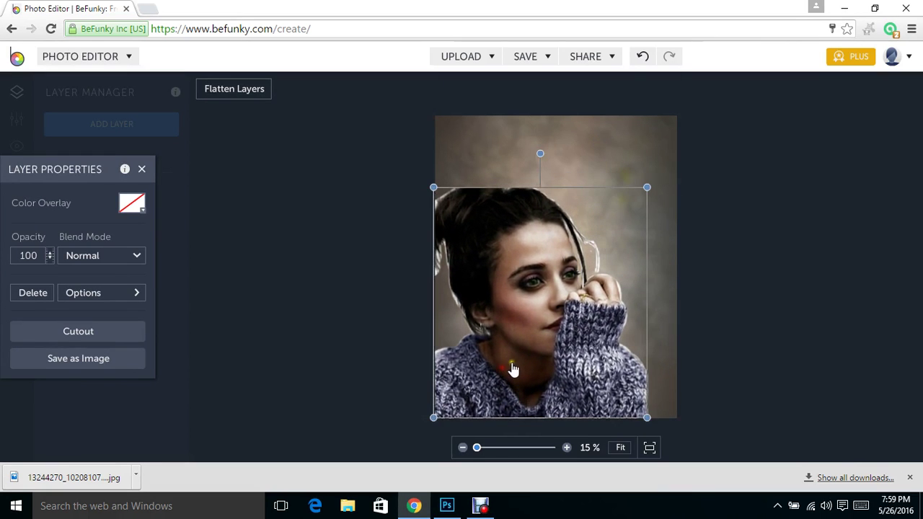
drag(647, 417, 697, 412)
drag(599, 391, 611, 361)
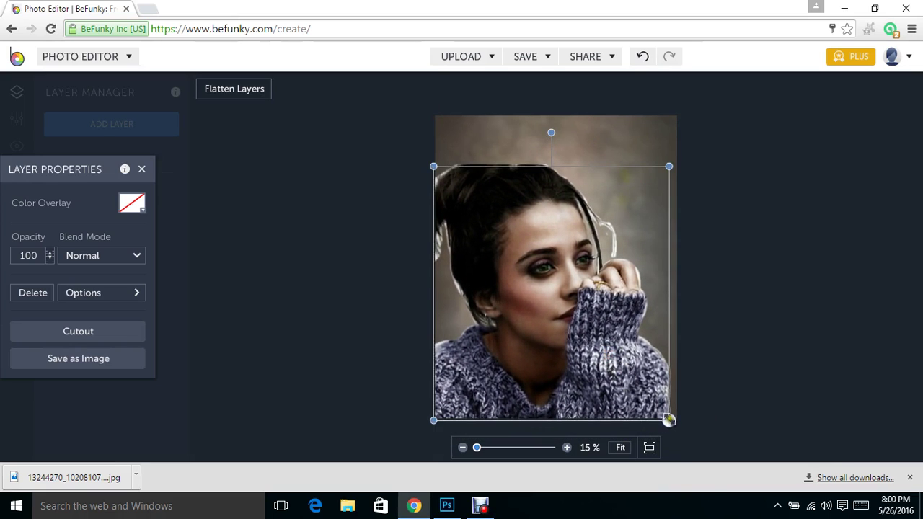
drag(669, 420, 635, 387)
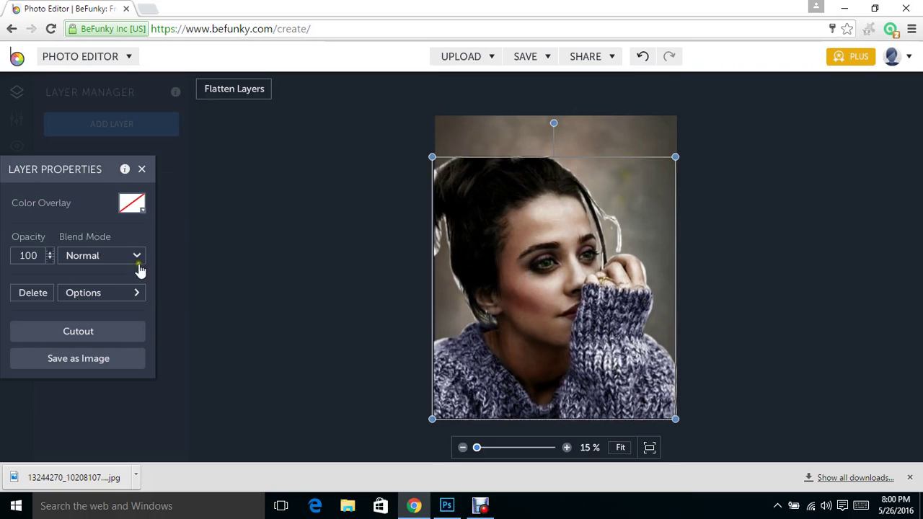
Try lowering the portrait layer's opacity, then restore it to 100.
click(103, 256)
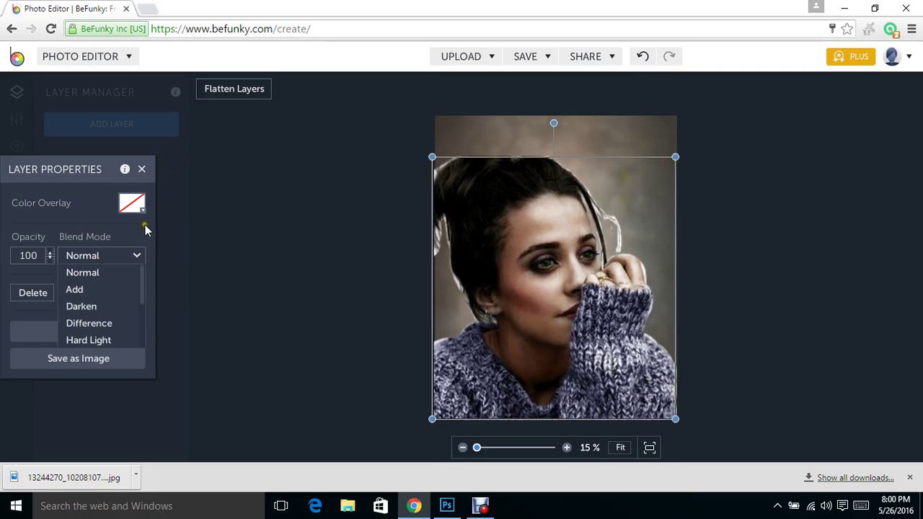
click(92, 218)
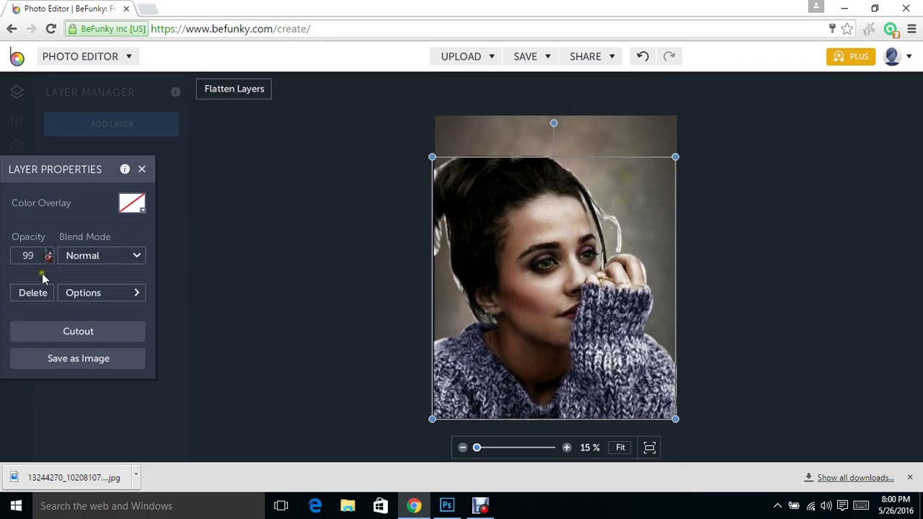
click(49, 260)
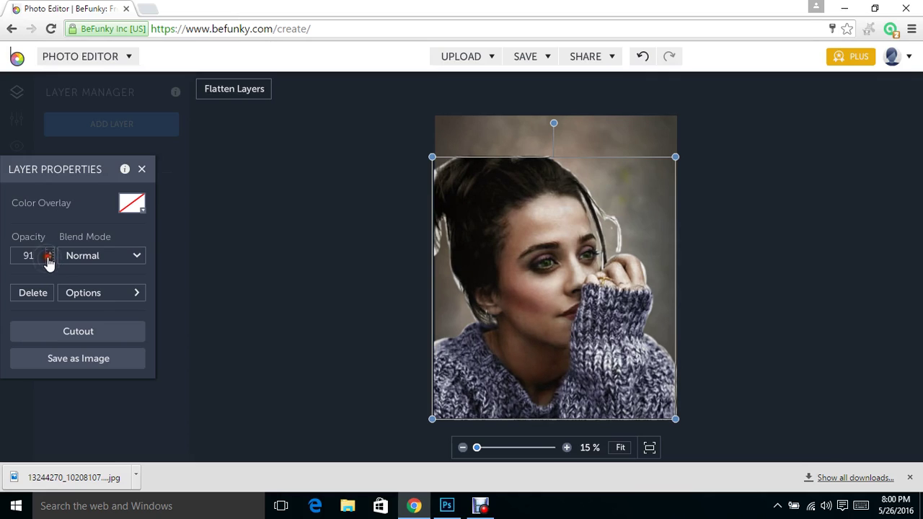
click(48, 260)
click(51, 251)
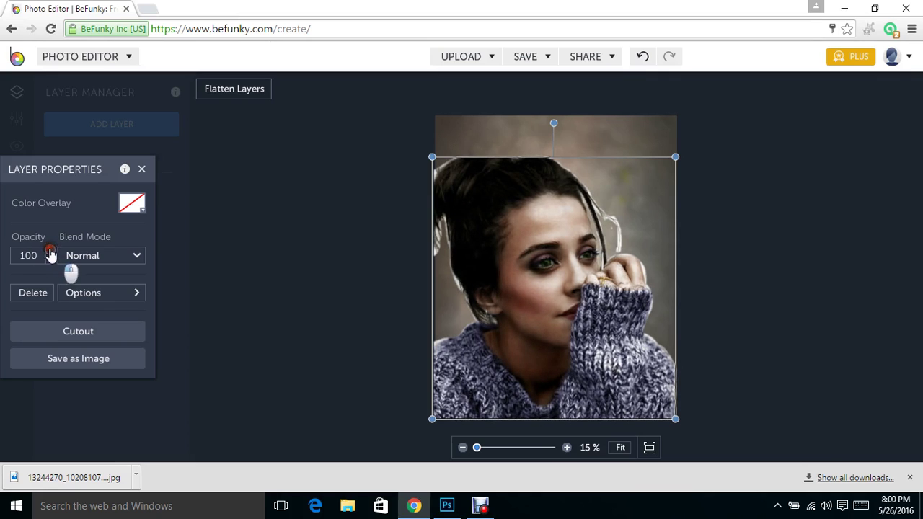
click(113, 292)
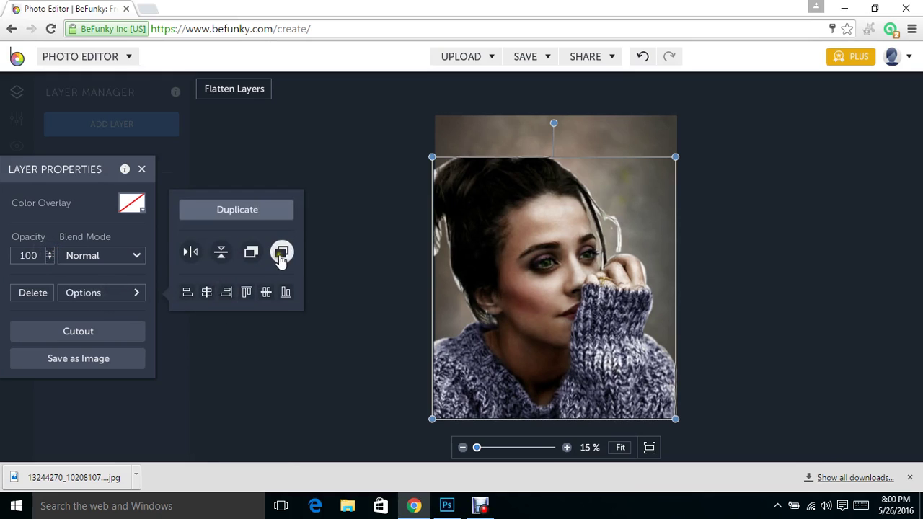
Compare Multiply and Overlay blend modes, settling on Multiply for the portrait layer.
click(112, 257)
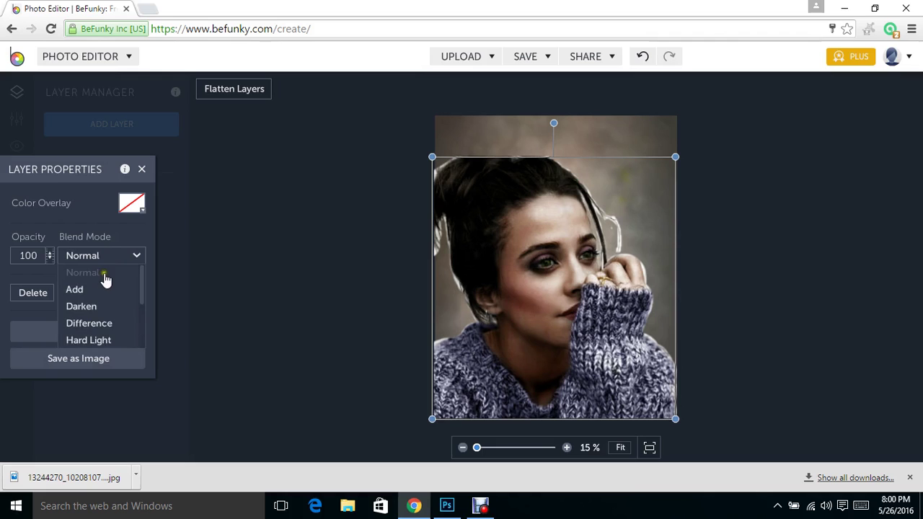
drag(142, 298, 130, 324)
click(116, 321)
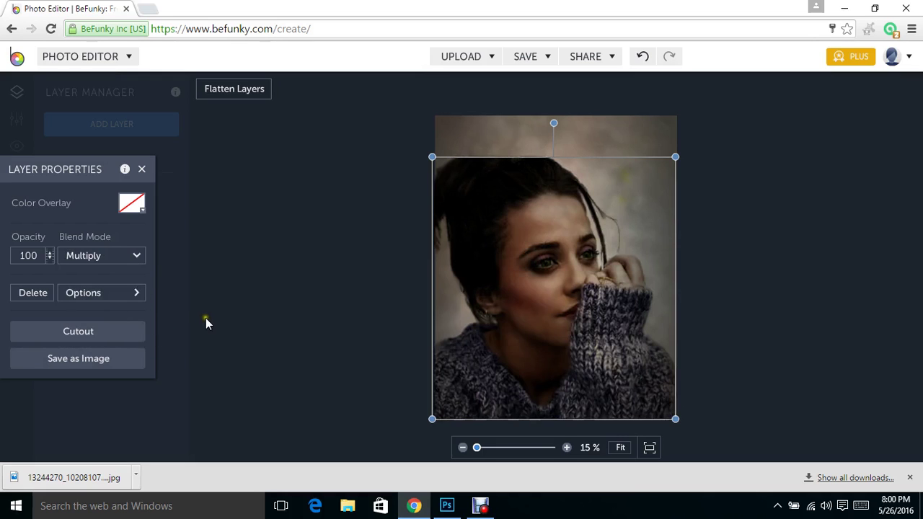
click(139, 258)
click(82, 337)
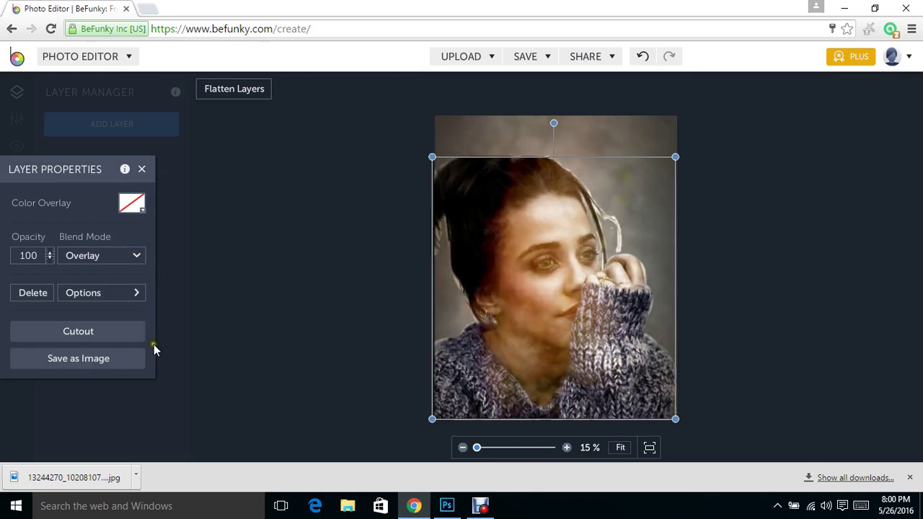
click(136, 262)
drag(144, 325, 142, 348)
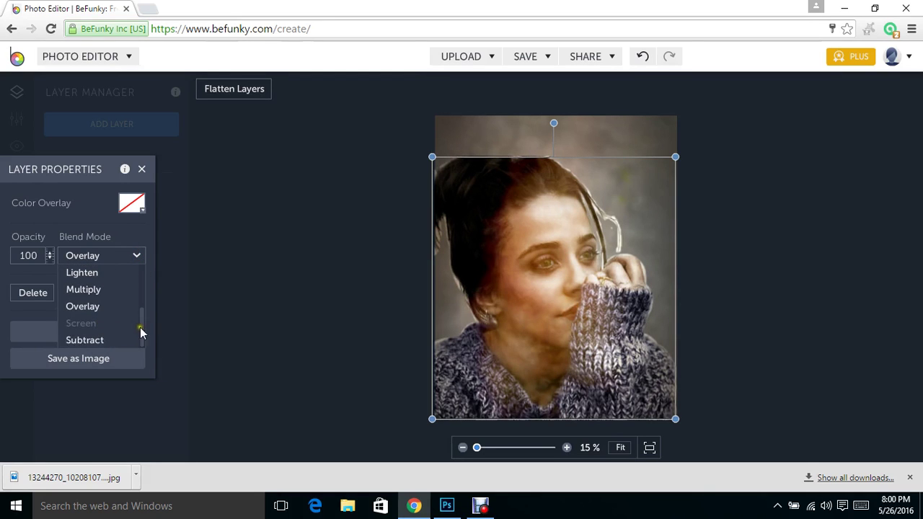
click(131, 290)
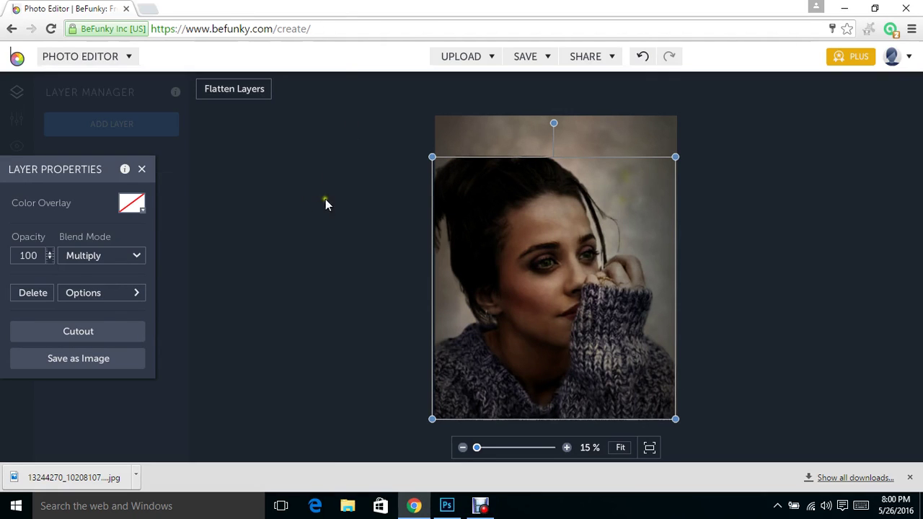
Export the layer as ImageLayer.png to the Backgrounds folder, replacing the existing file.
click(130, 356)
click(480, 347)
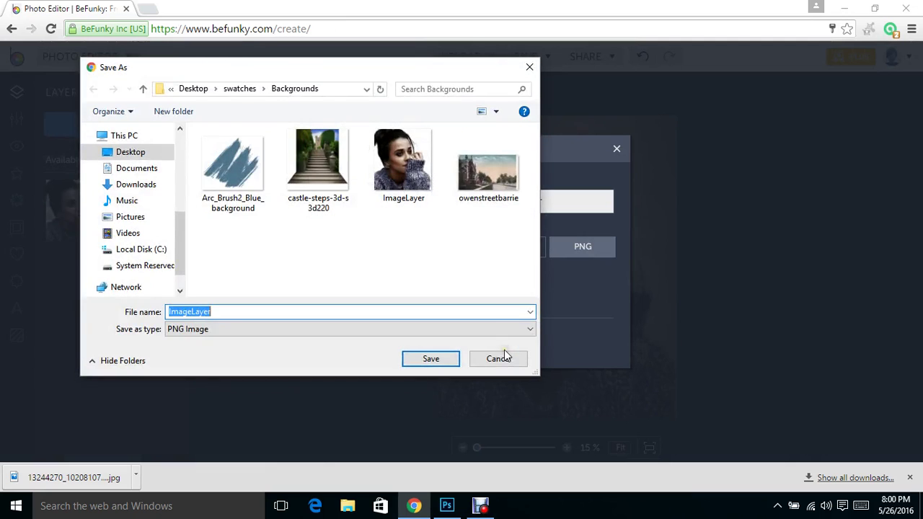
click(439, 363)
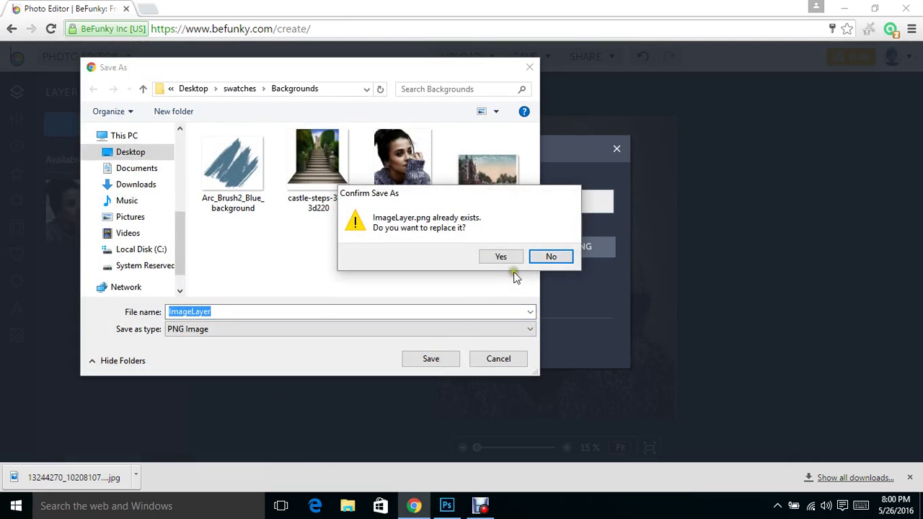
click(501, 258)
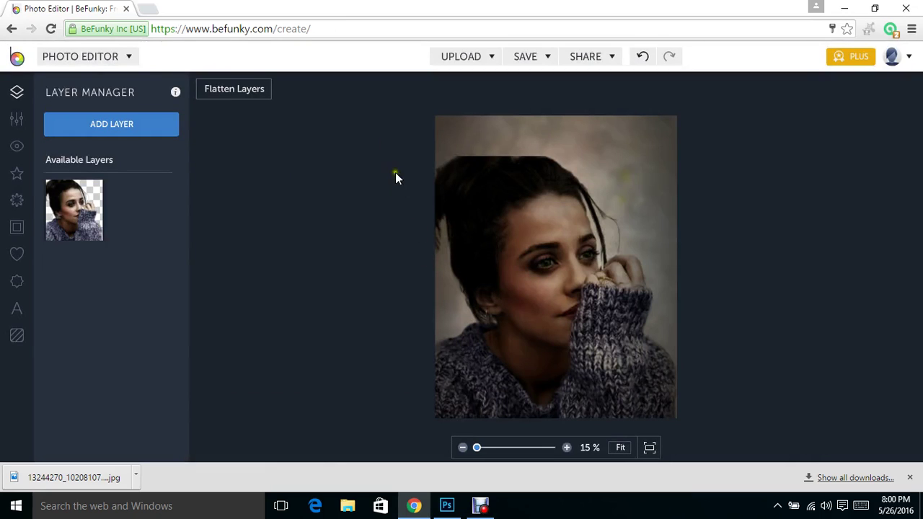
Crop the photo to the portrait edges, trimming the empty backdrop strip above.
click(16, 122)
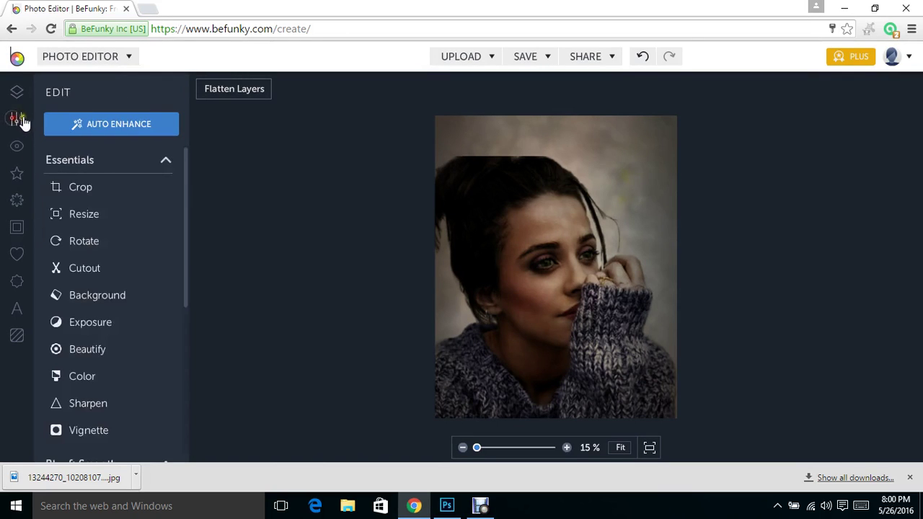
click(94, 189)
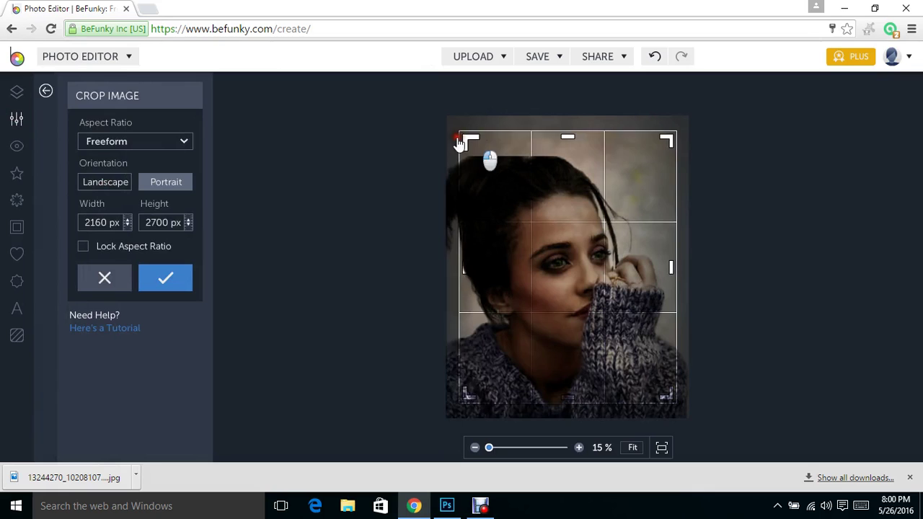
drag(457, 140, 450, 159)
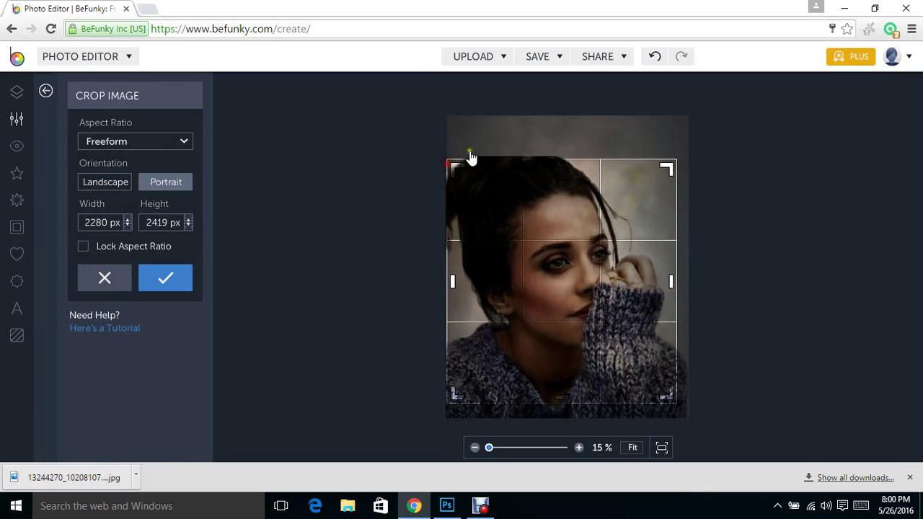
drag(670, 404, 702, 439)
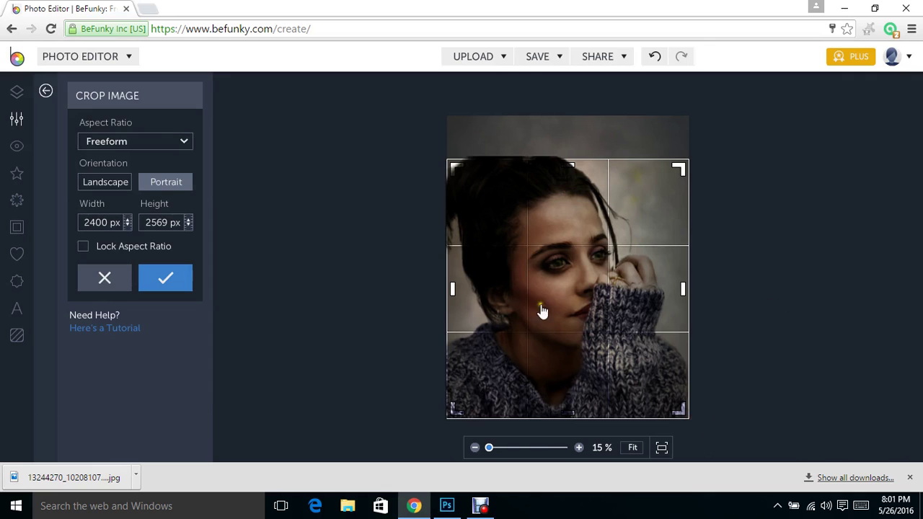
click(172, 276)
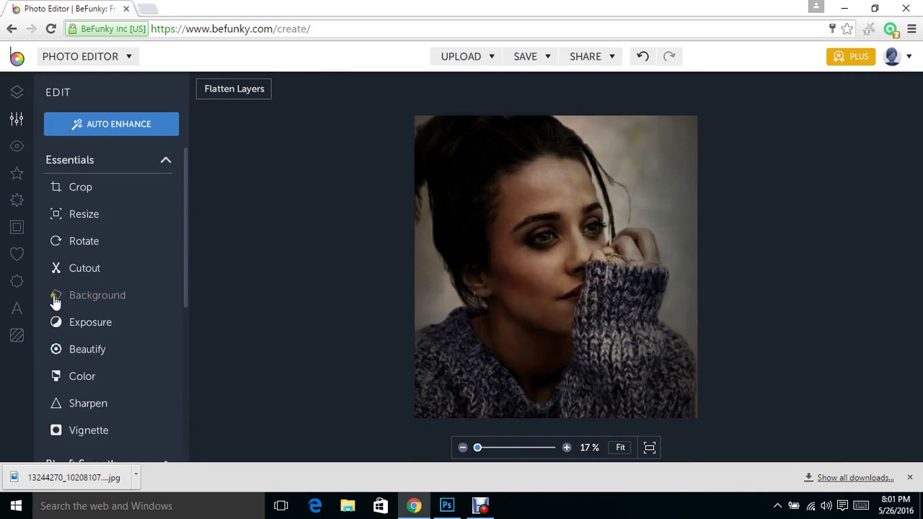
Try and discard the Lighten Shadows preset, then apply Levels with the white input point at 153.
drag(187, 183, 200, 348)
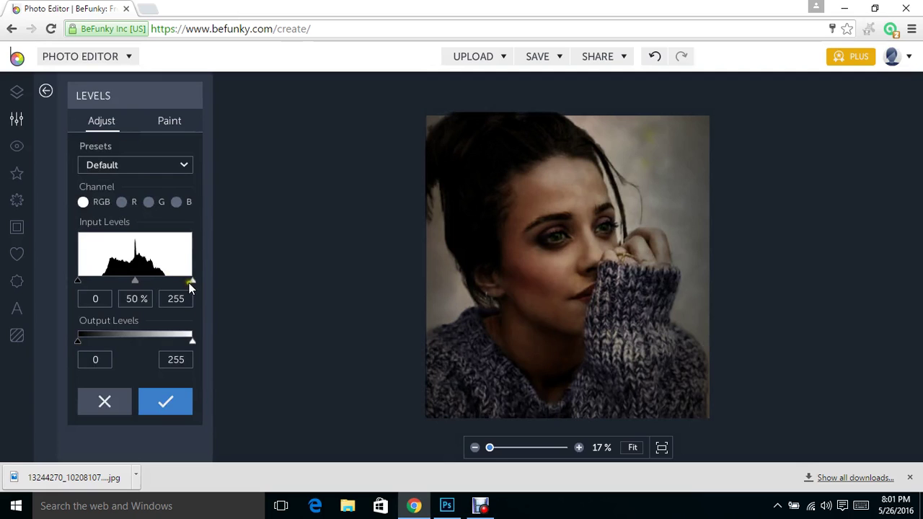
drag(193, 282, 160, 289)
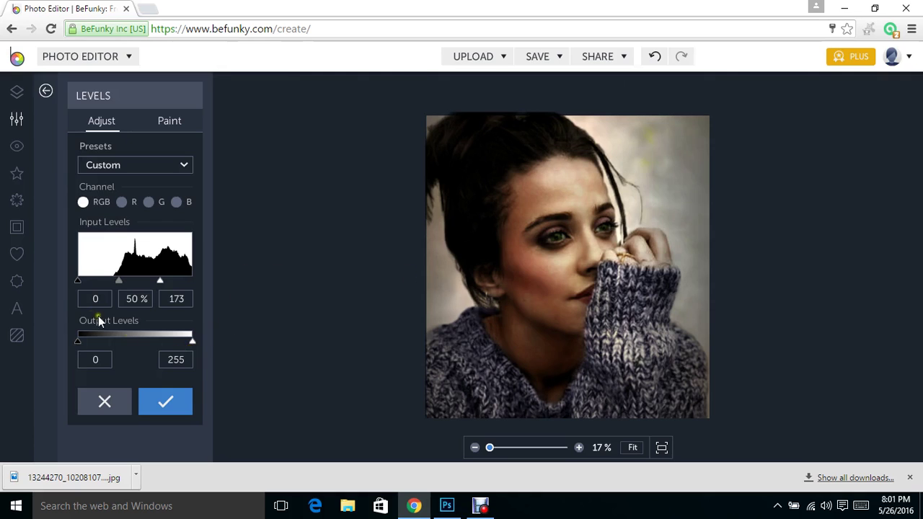
click(163, 167)
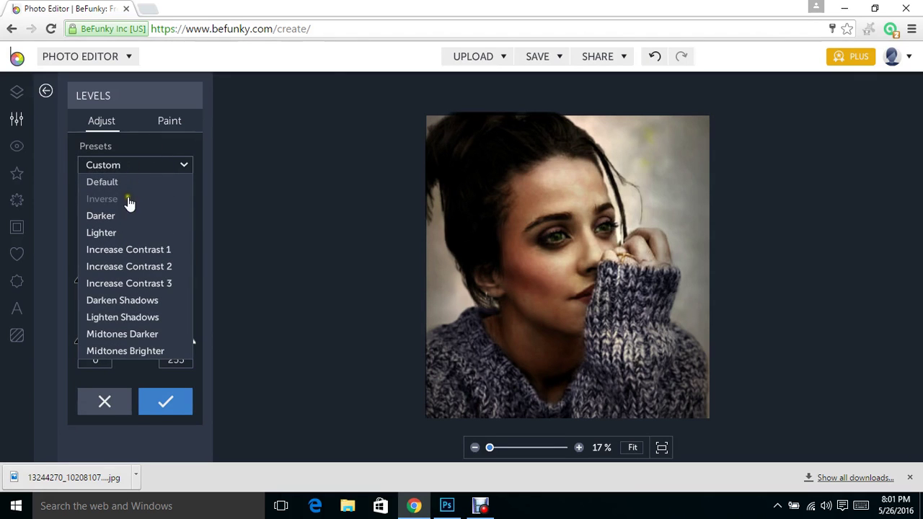
click(128, 318)
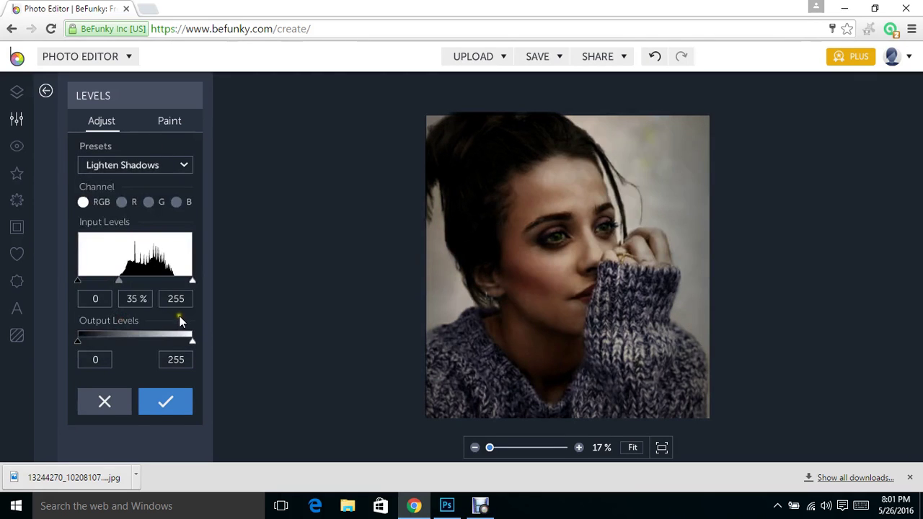
click(177, 171)
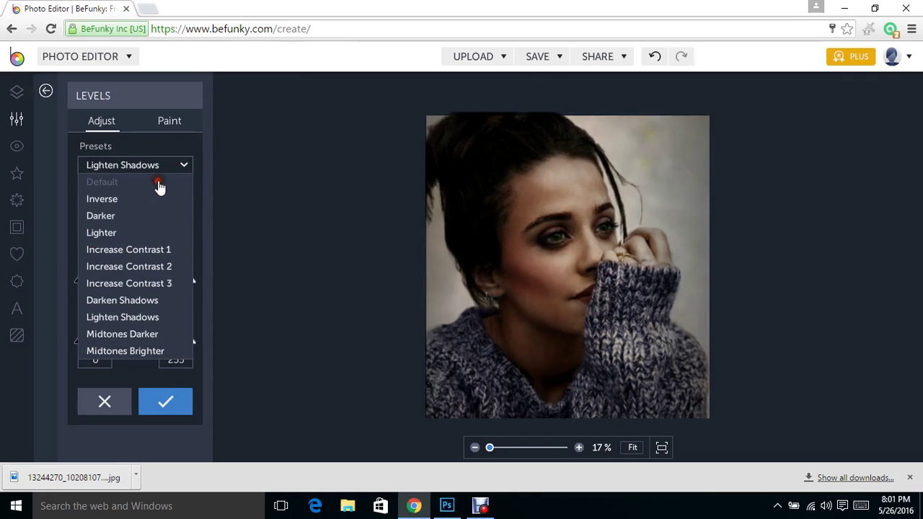
click(159, 187)
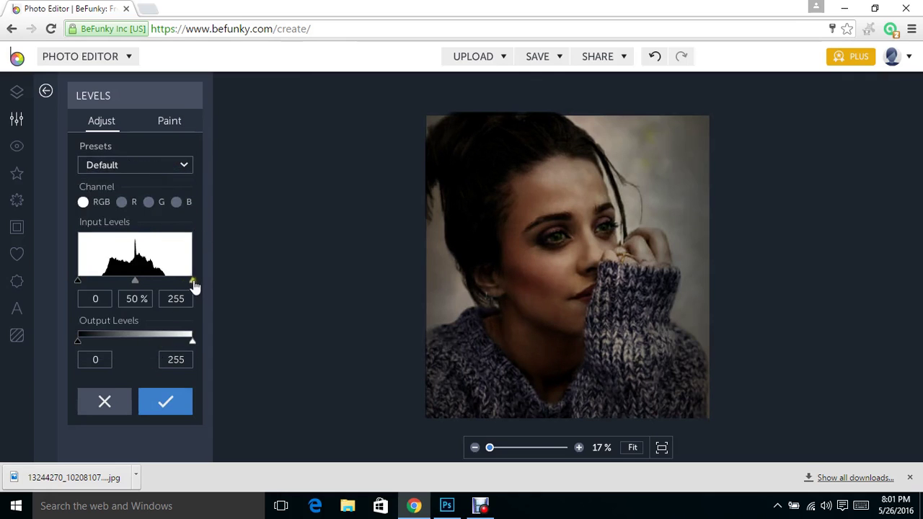
drag(192, 281, 151, 282)
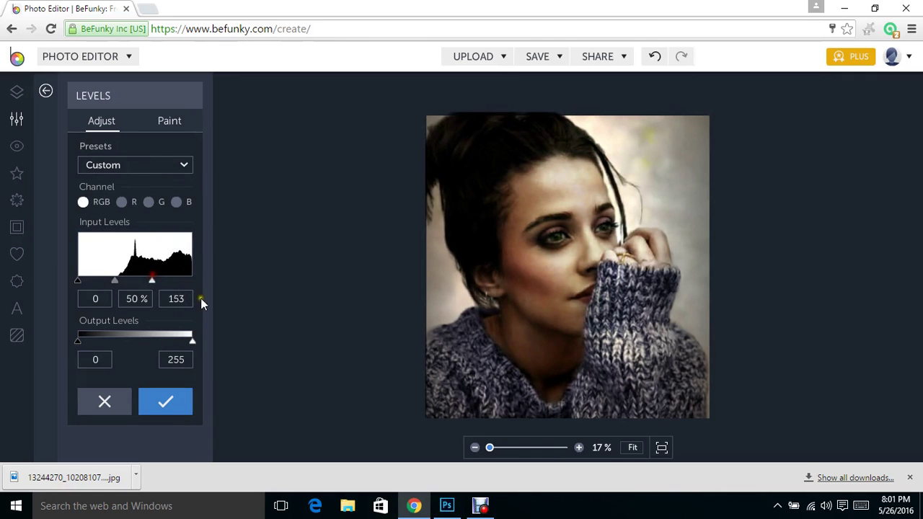
click(165, 402)
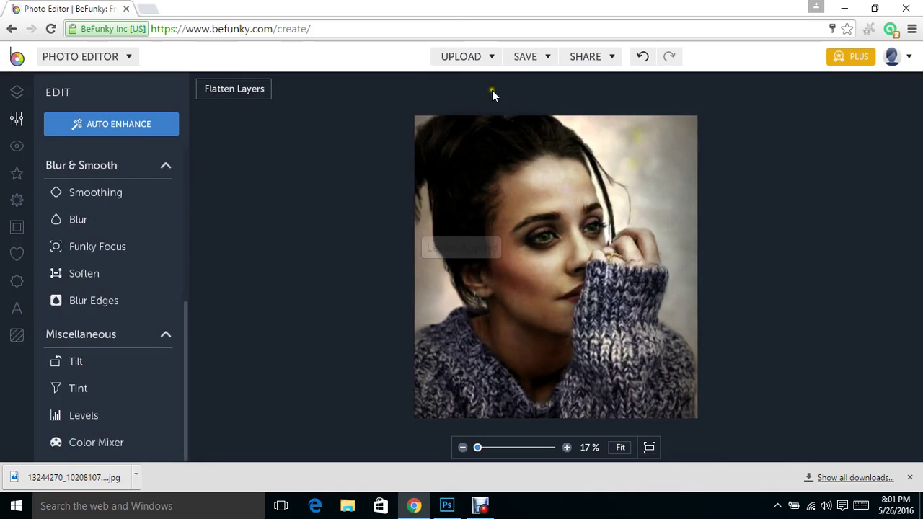
Save the composite to the Desktop as JPG file ImageLayer at quality 90.
click(525, 56)
click(532, 81)
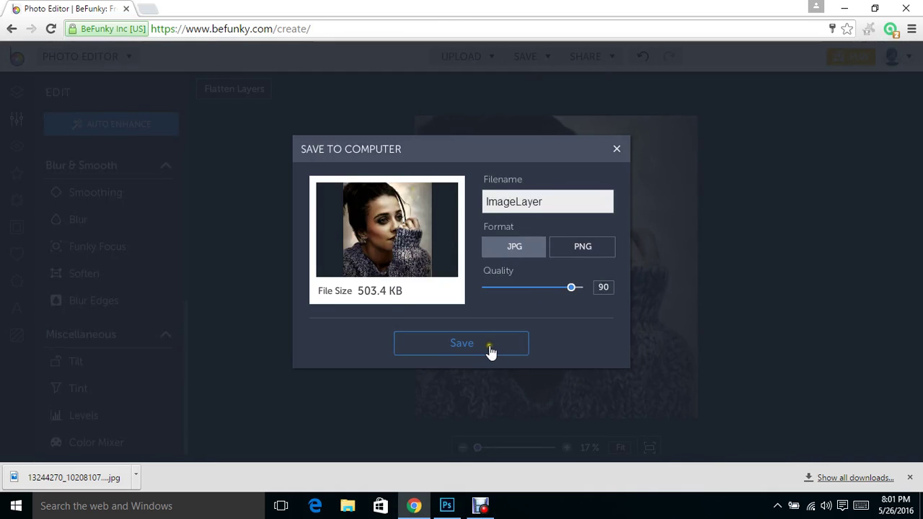
click(494, 358)
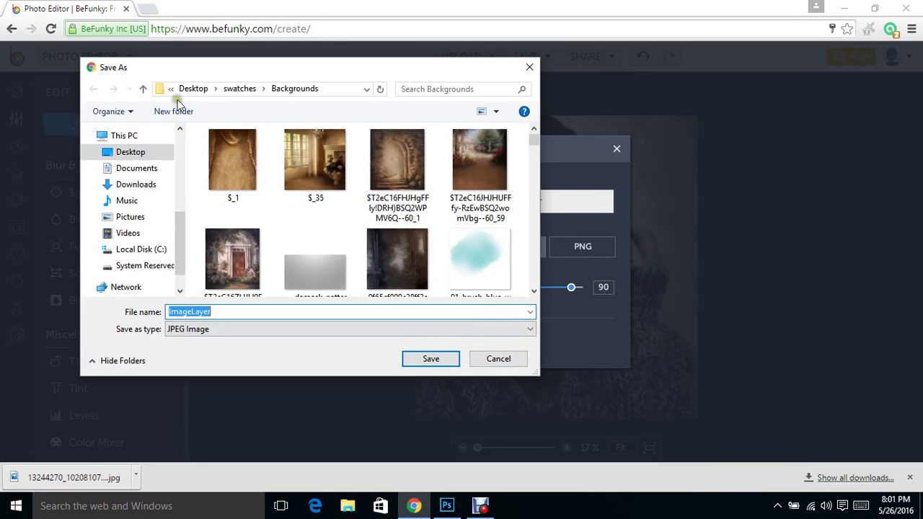
click(133, 152)
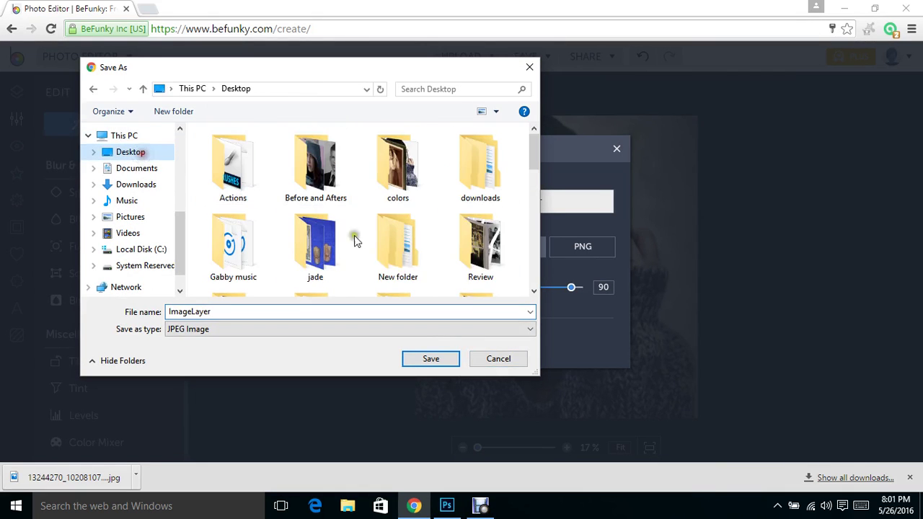
click(441, 359)
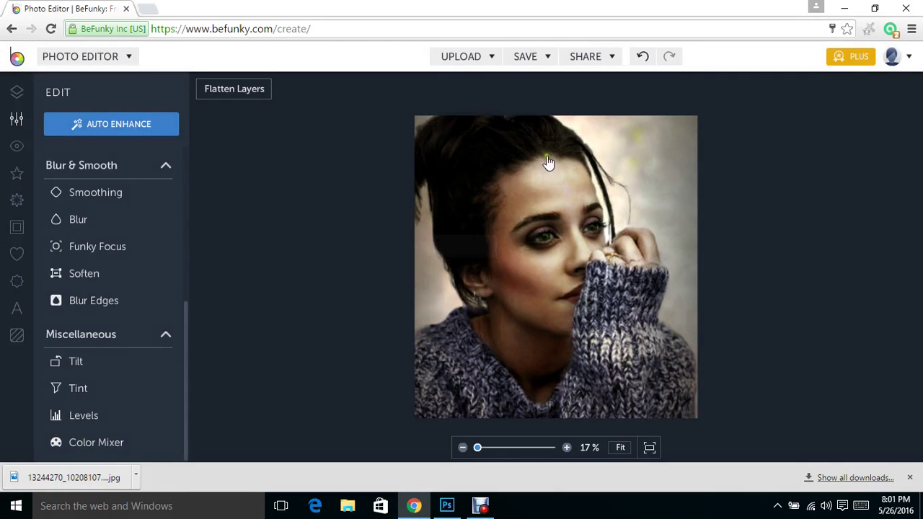